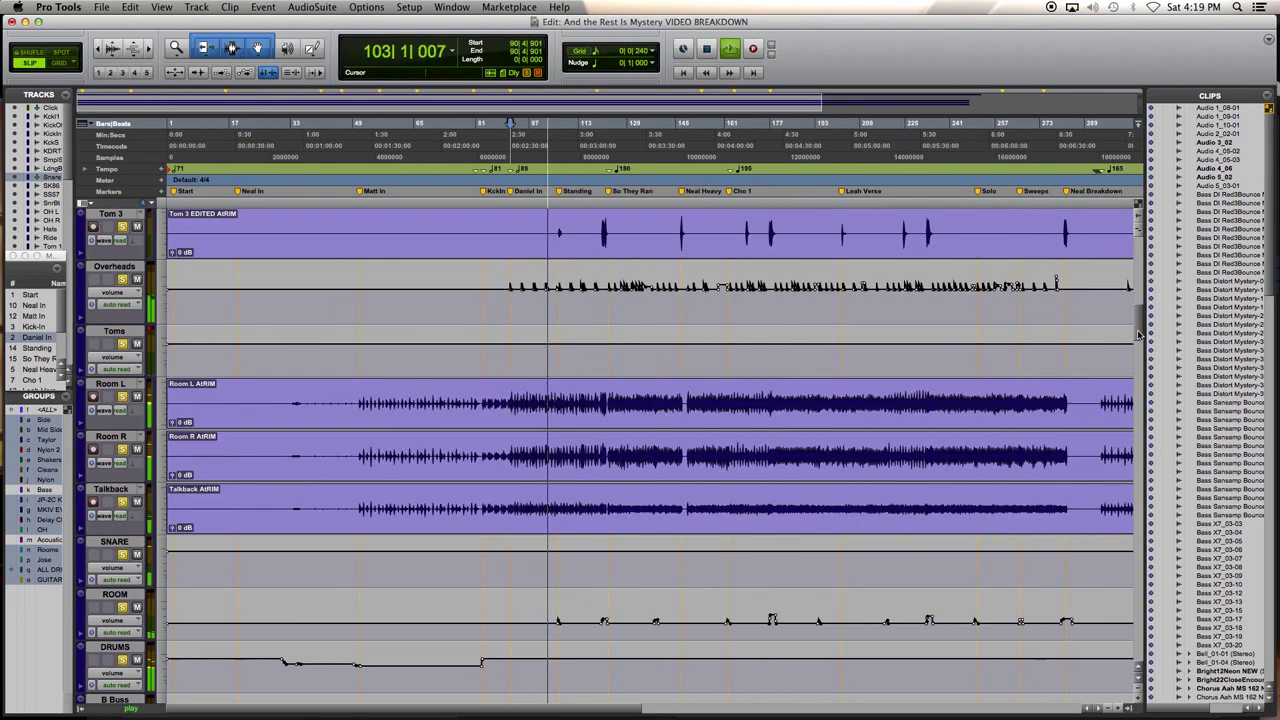
Examine the bass tracks and the drum and bass channels in the Mix window, and close the Mix window
drag(1138, 335, 1150, 378)
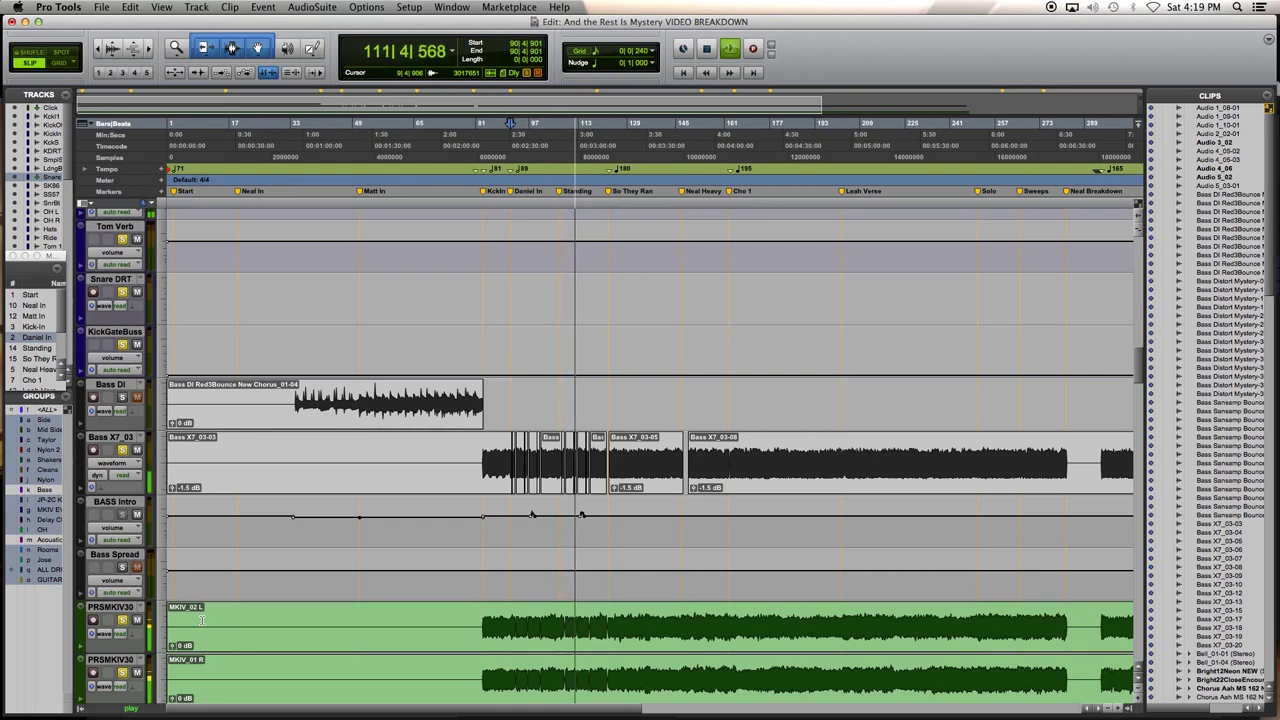
key(super+equal)
drag(472, 716, 326, 712)
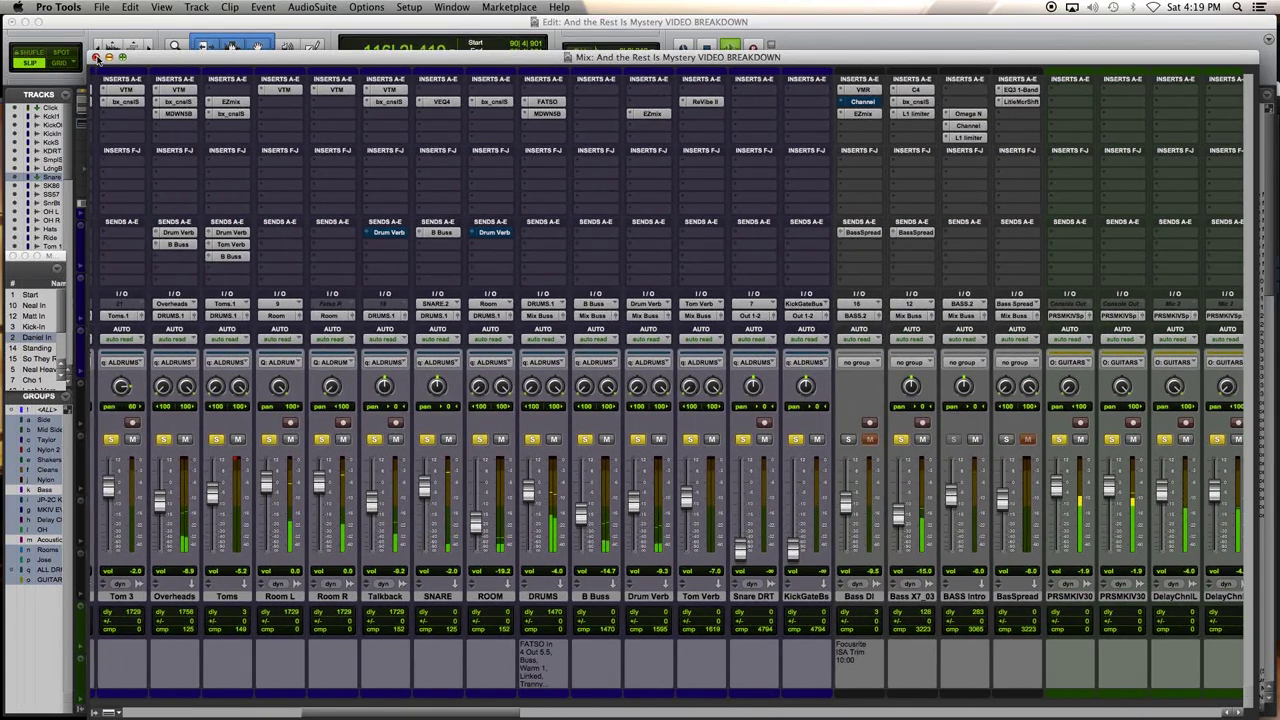
click(96, 57)
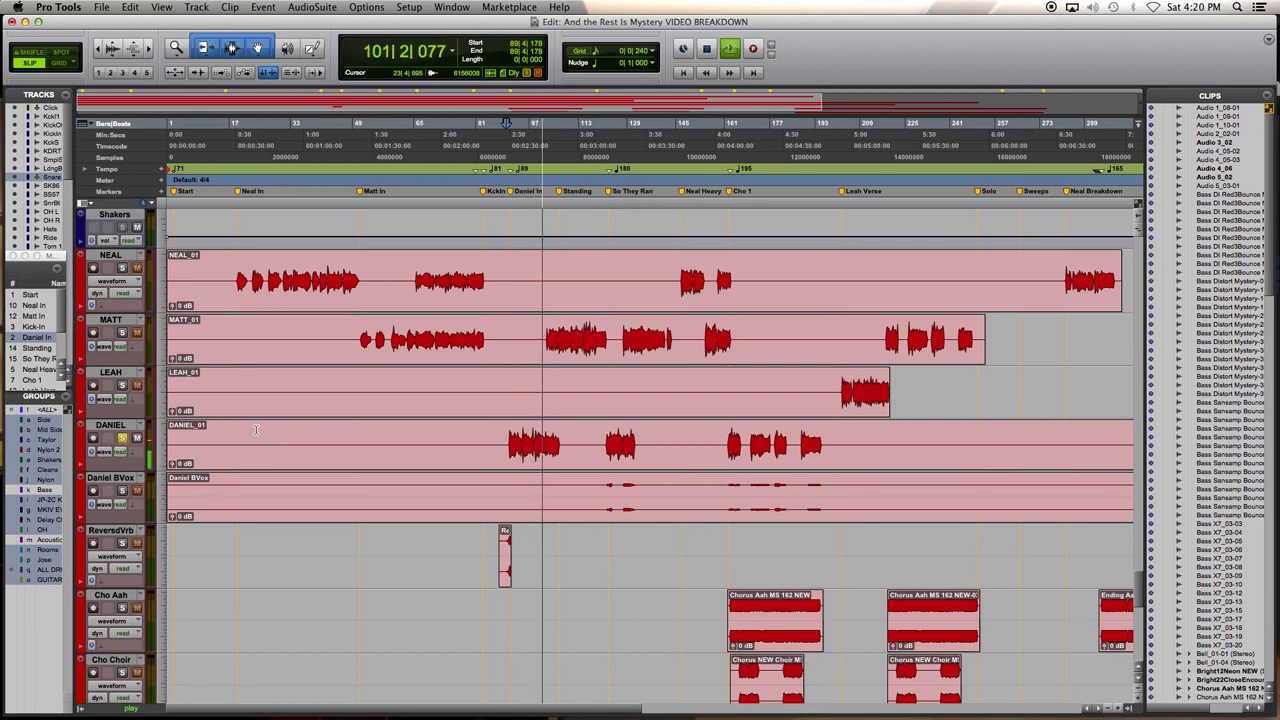
Zoom in on the soloed lead vocal entering around bar 89, and stop its playback
key(t)
key(t)
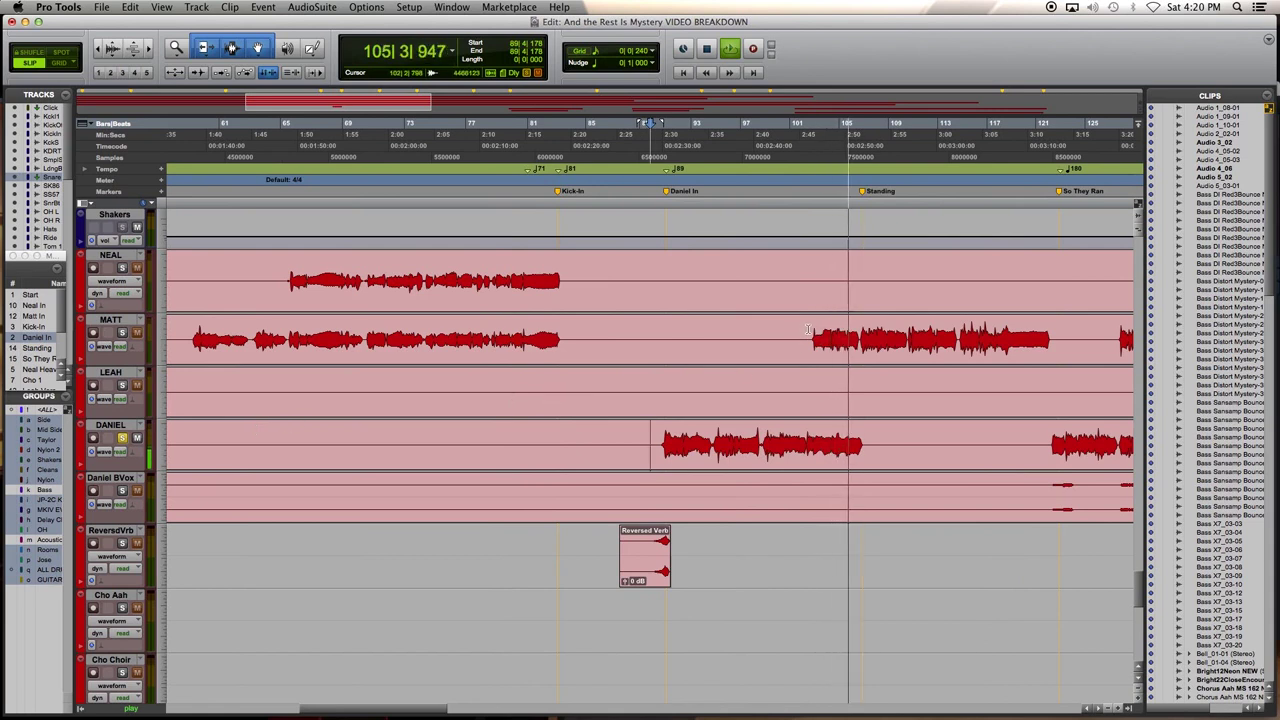
key(space)
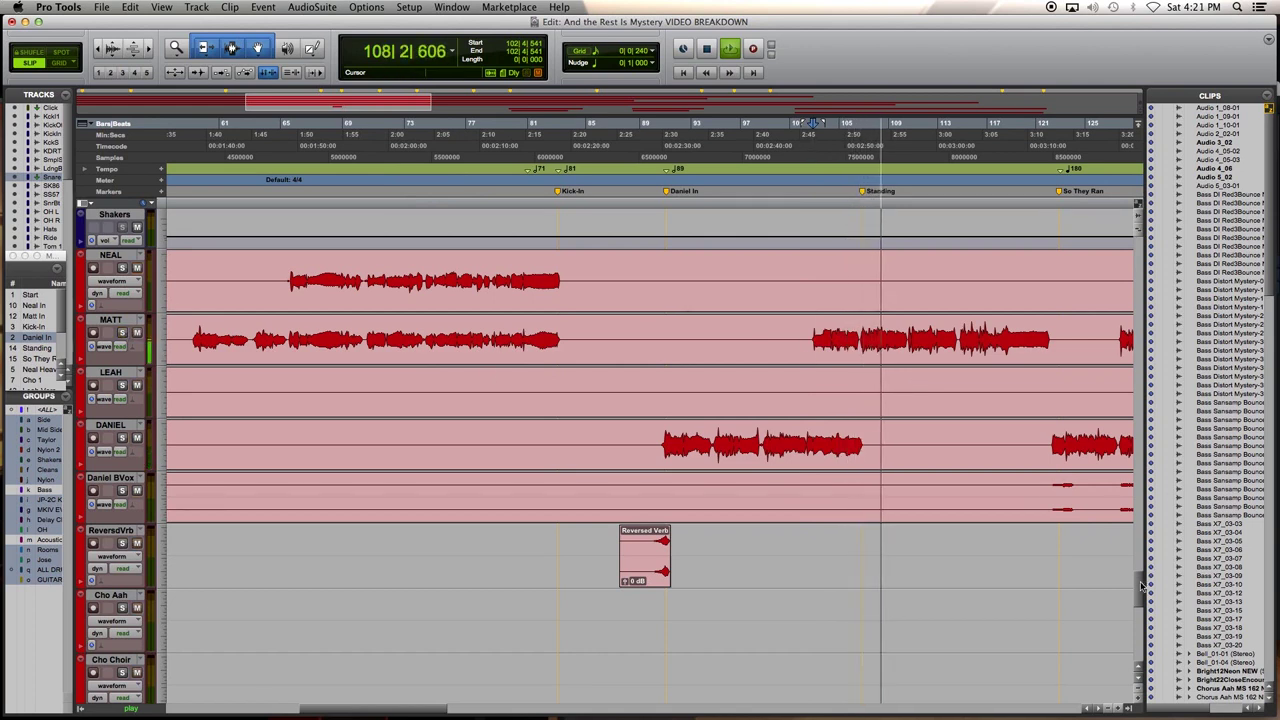
Look through the session's guitar, bass, keyboard, shaker and vocal effect tracks, and return to the lead vocals
scroll(1140, 585, down, 5)
scroll(1135, 580, up, 6)
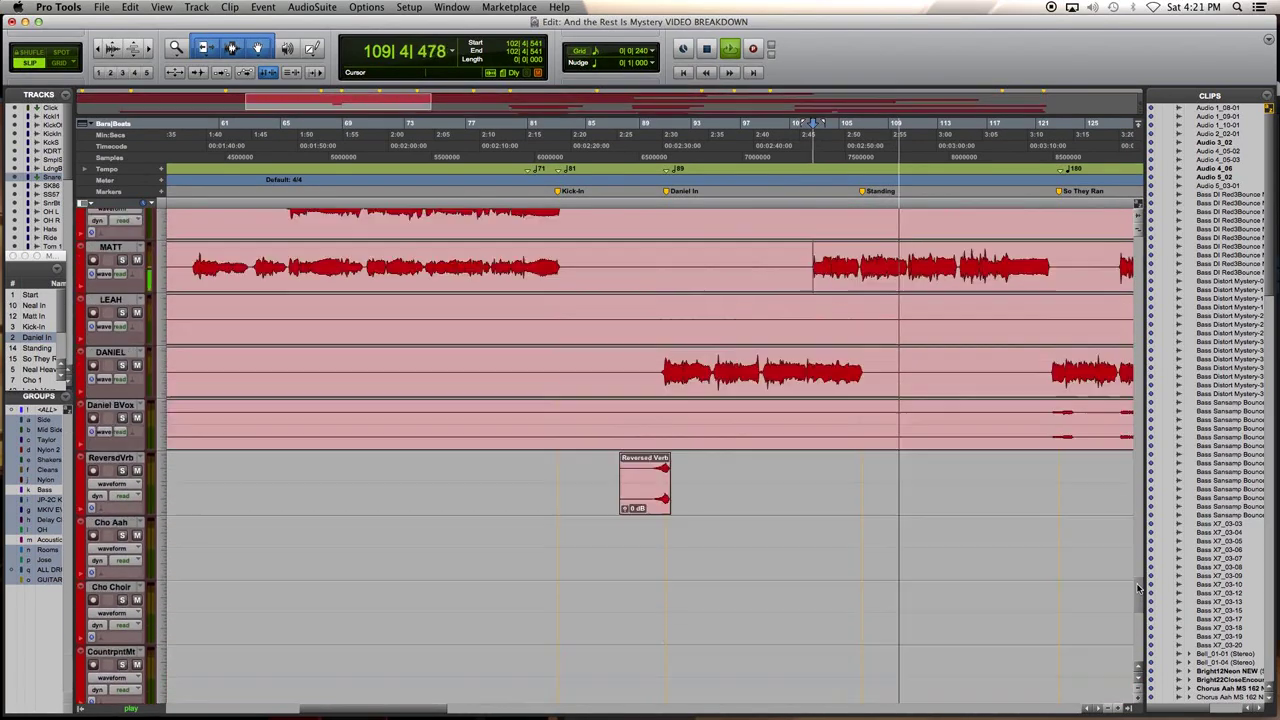
scroll(1135, 580, down, 10)
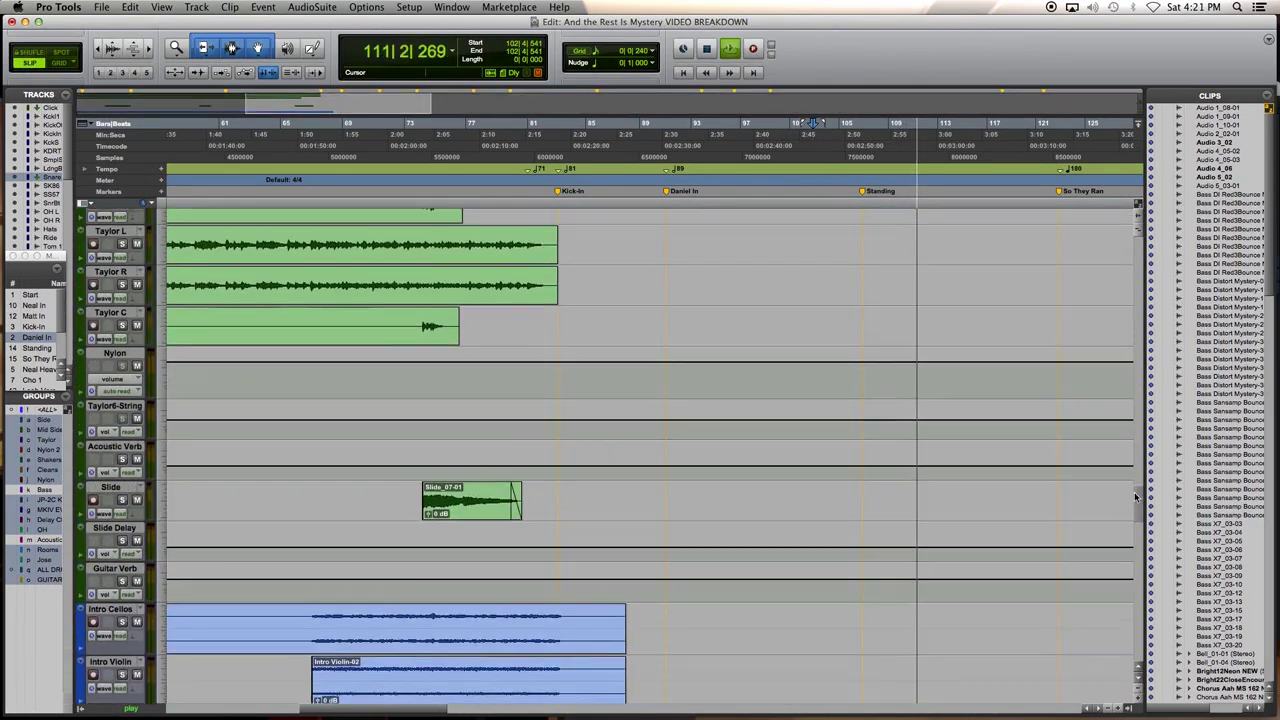
scroll(1134, 420, down, 10)
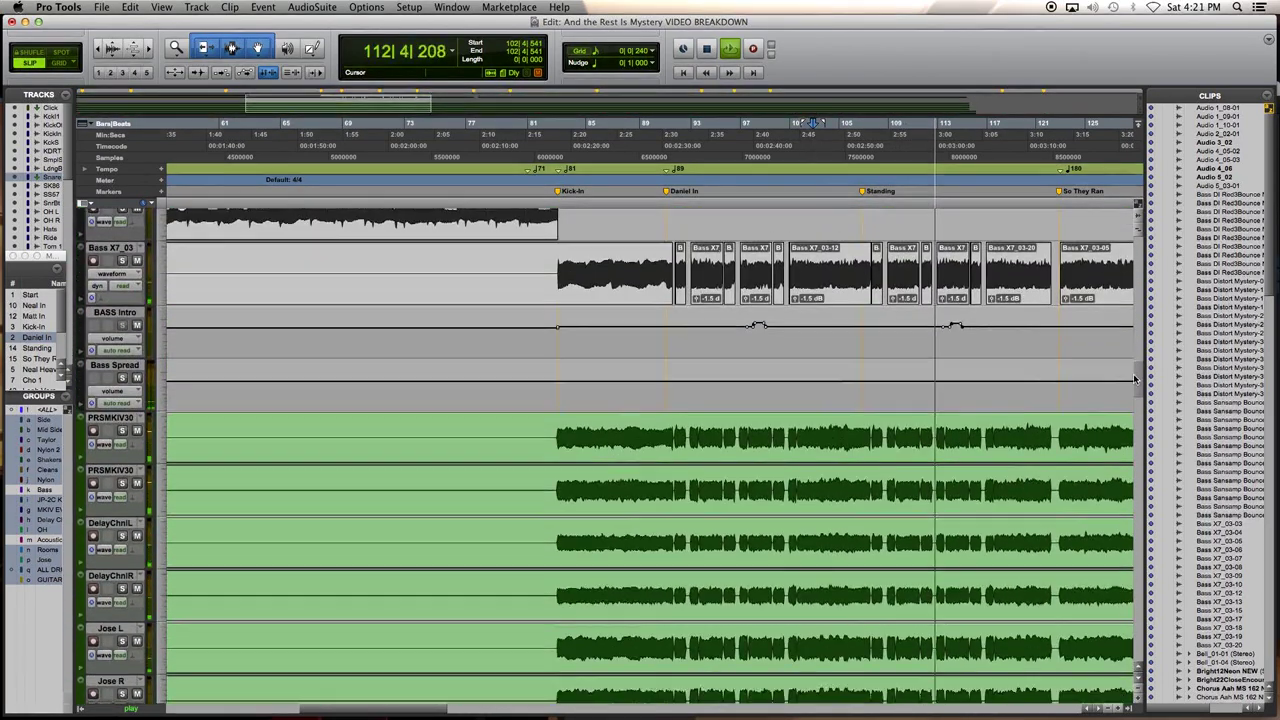
scroll(1134, 380, down, 12)
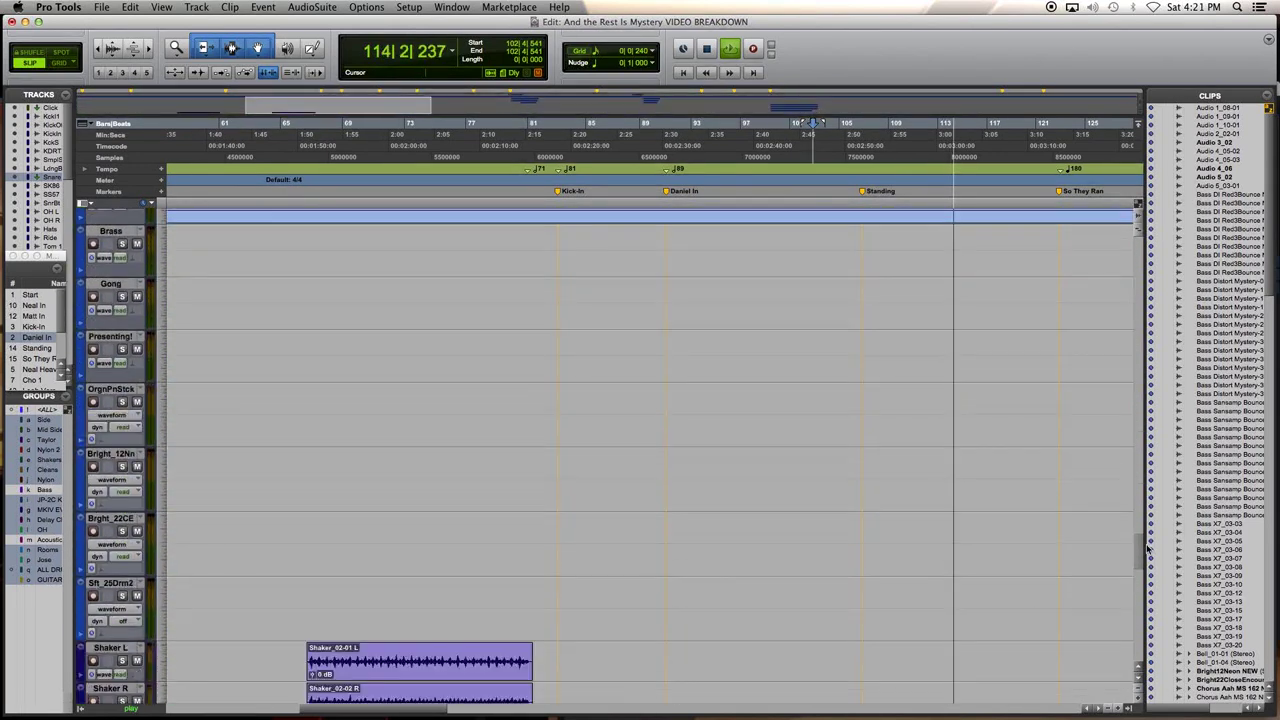
scroll(1150, 605, down, 8)
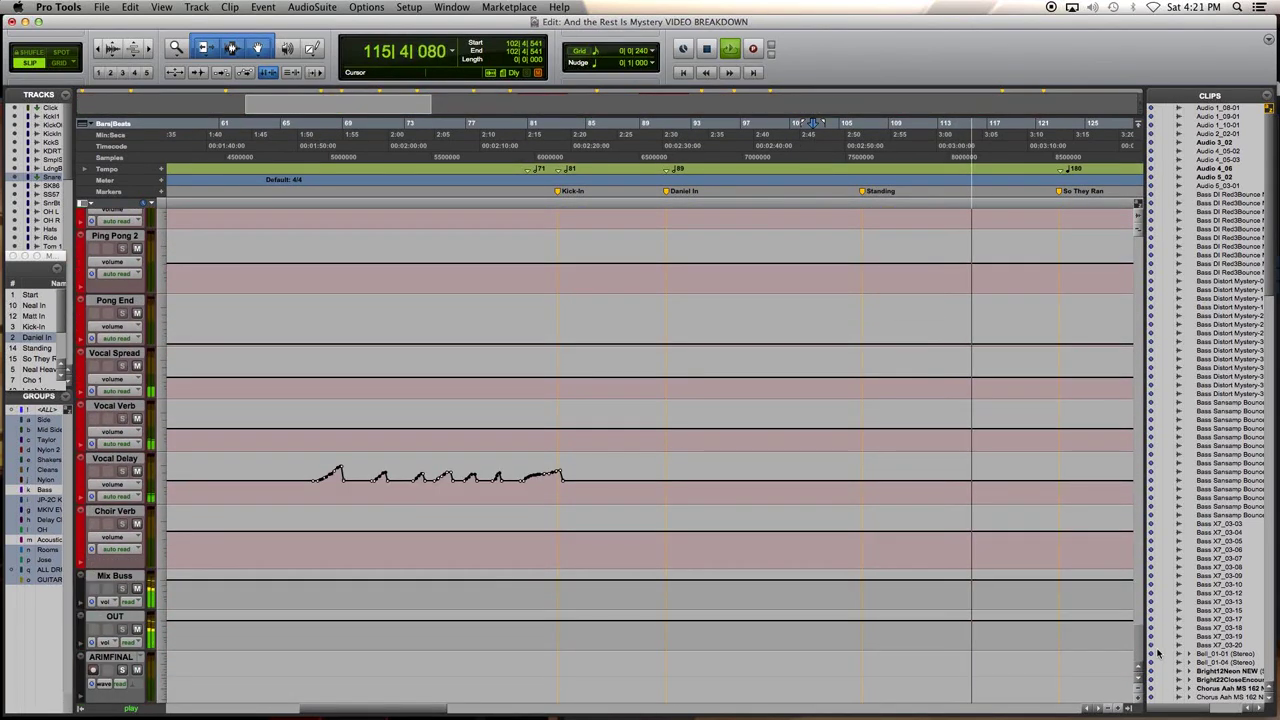
scroll(1165, 596, up, 15)
scroll(1167, 596, up, 10)
scroll(1175, 592, down, 9)
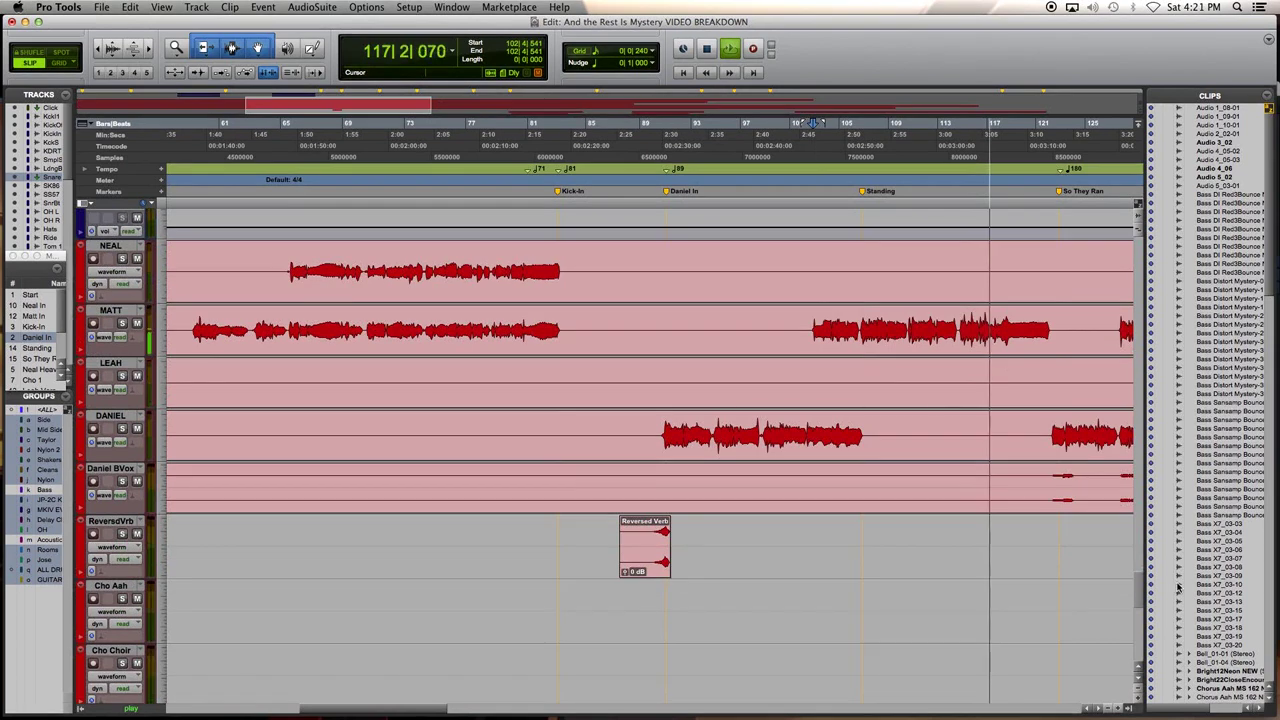
scroll(1177, 590, down, 1)
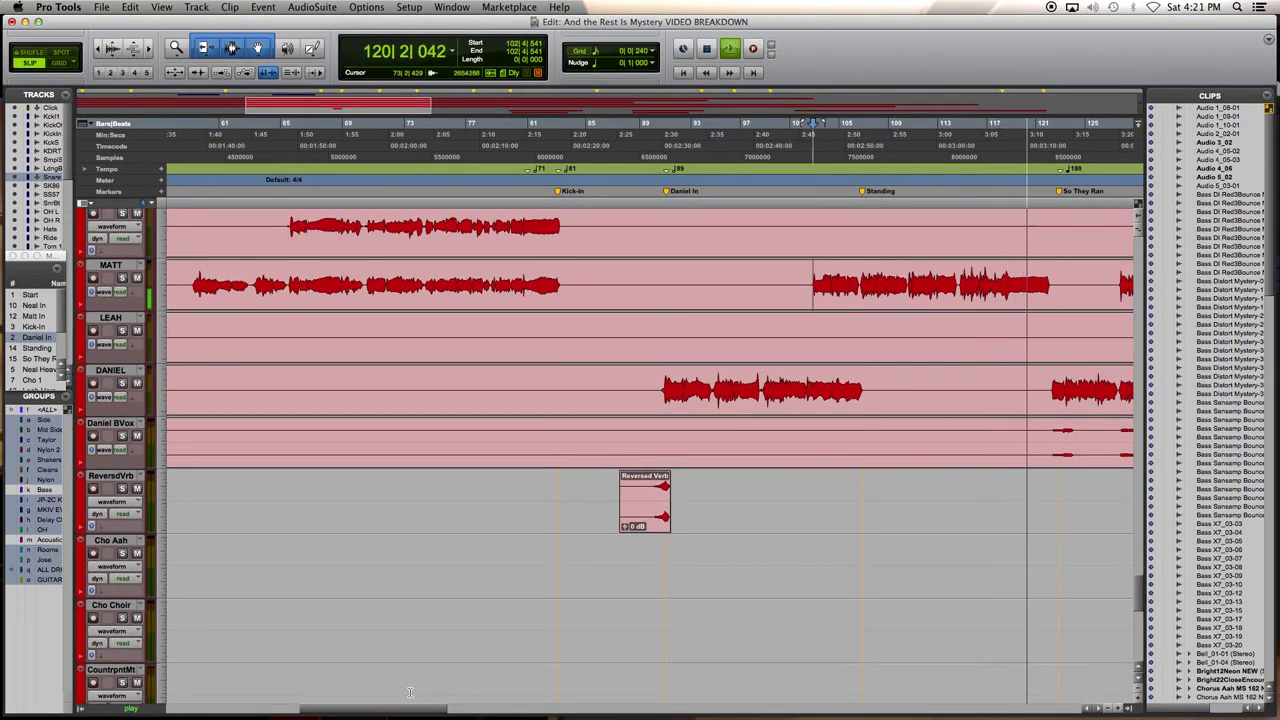
Move along the timeline to the So They Ran section and examine the far end of the channels in the Mix window
drag(412, 708, 504, 700)
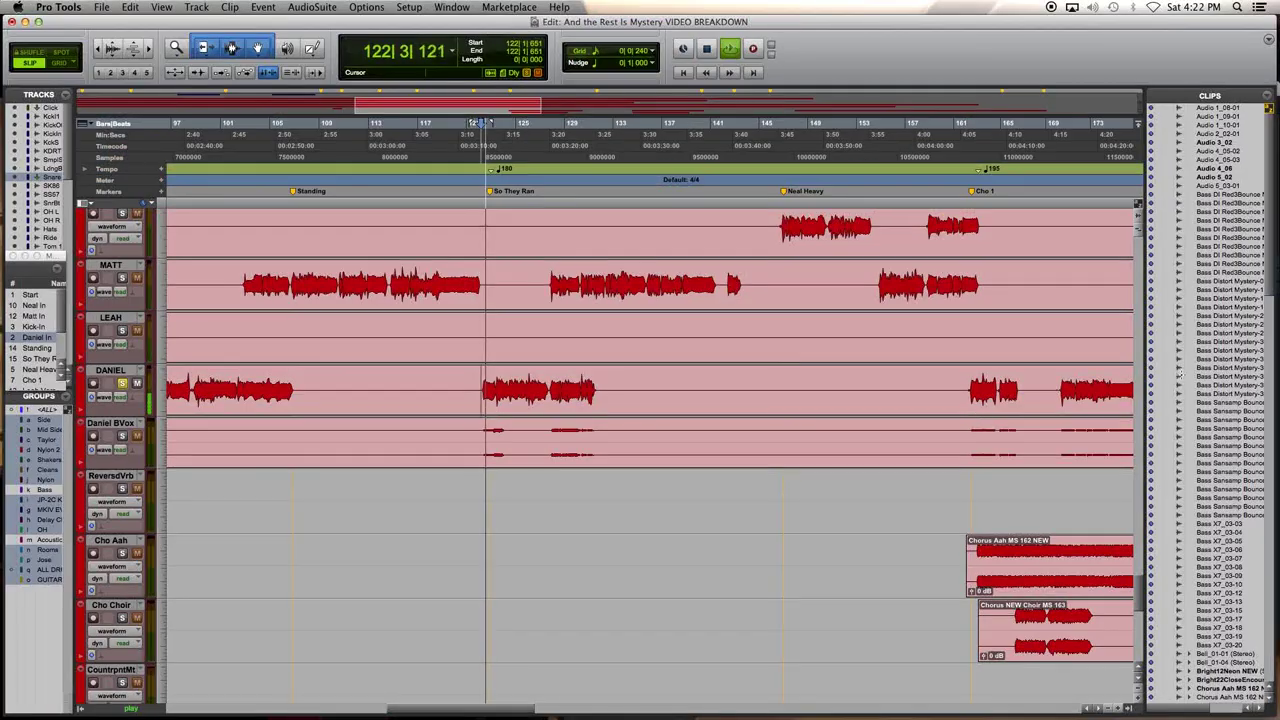
drag(1133, 601, 1136, 650)
key(super+equal)
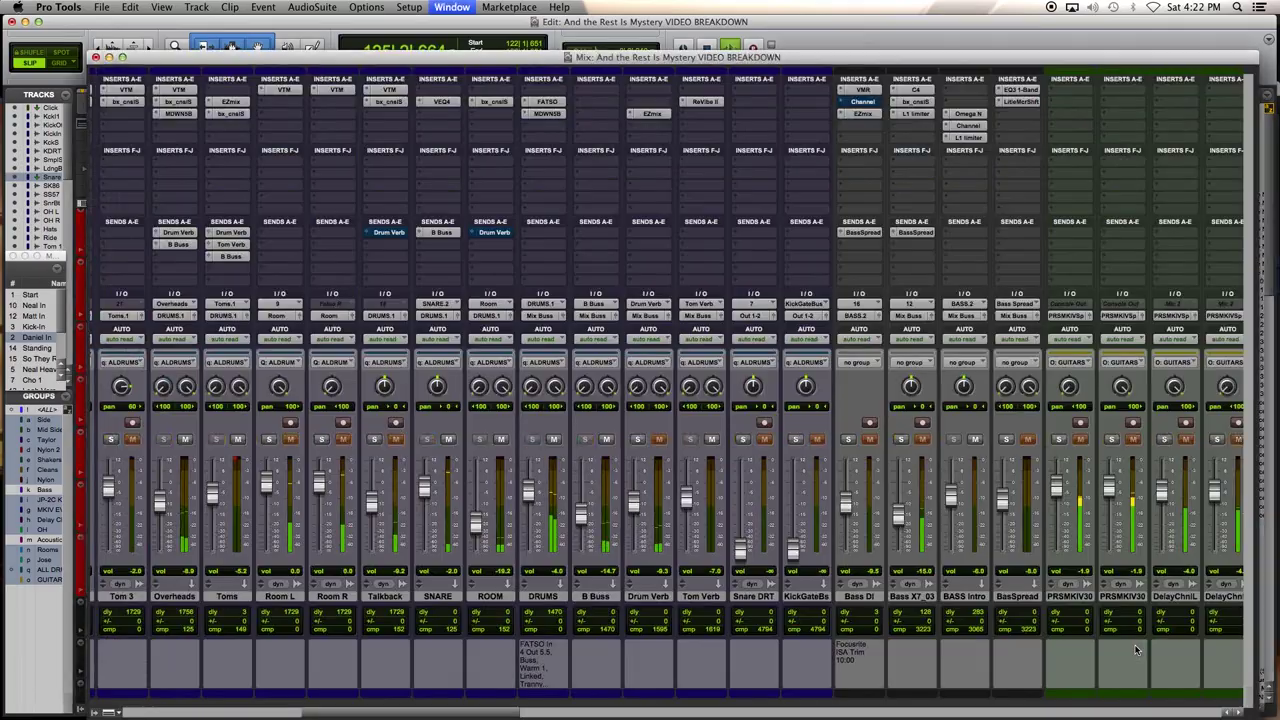
drag(453, 714, 1145, 716)
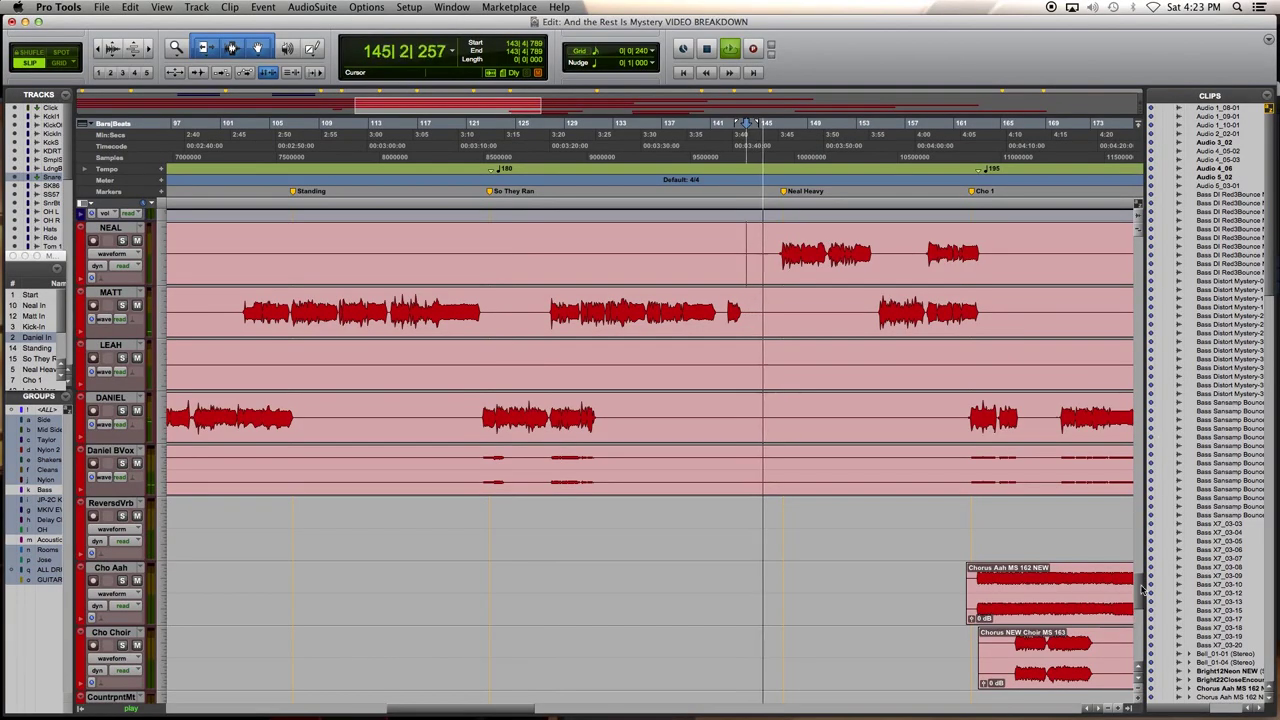
Zoom in on the soloed lead vocal between the So They Ran and Cho 1 markers, and stop its playback
scroll(1141, 585, up, 3)
scroll(1141, 585, down, 2)
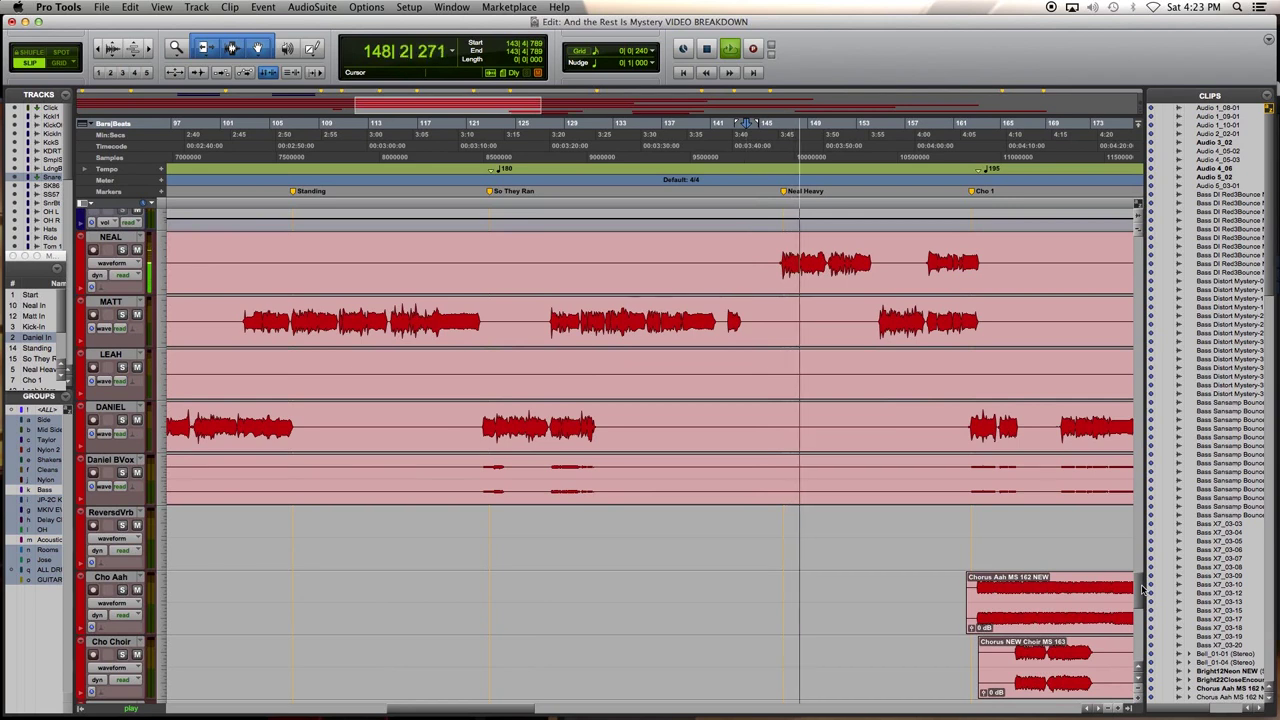
key(super+])
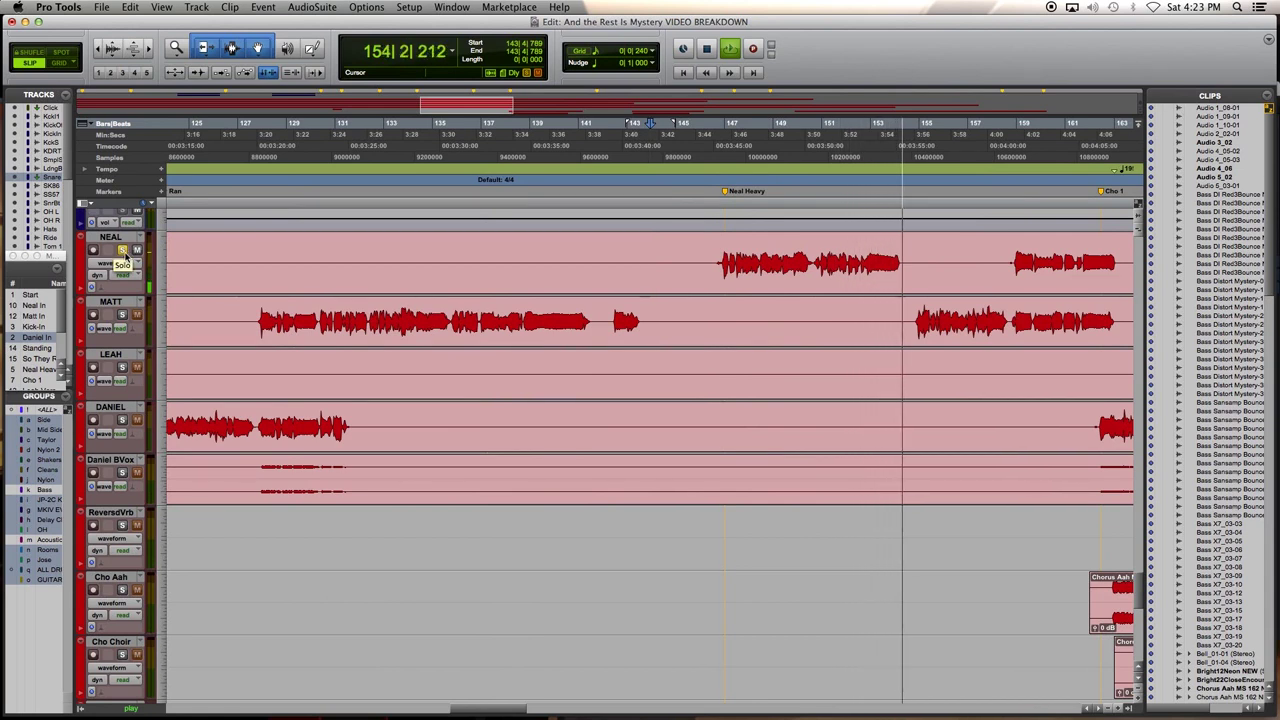
key(space)
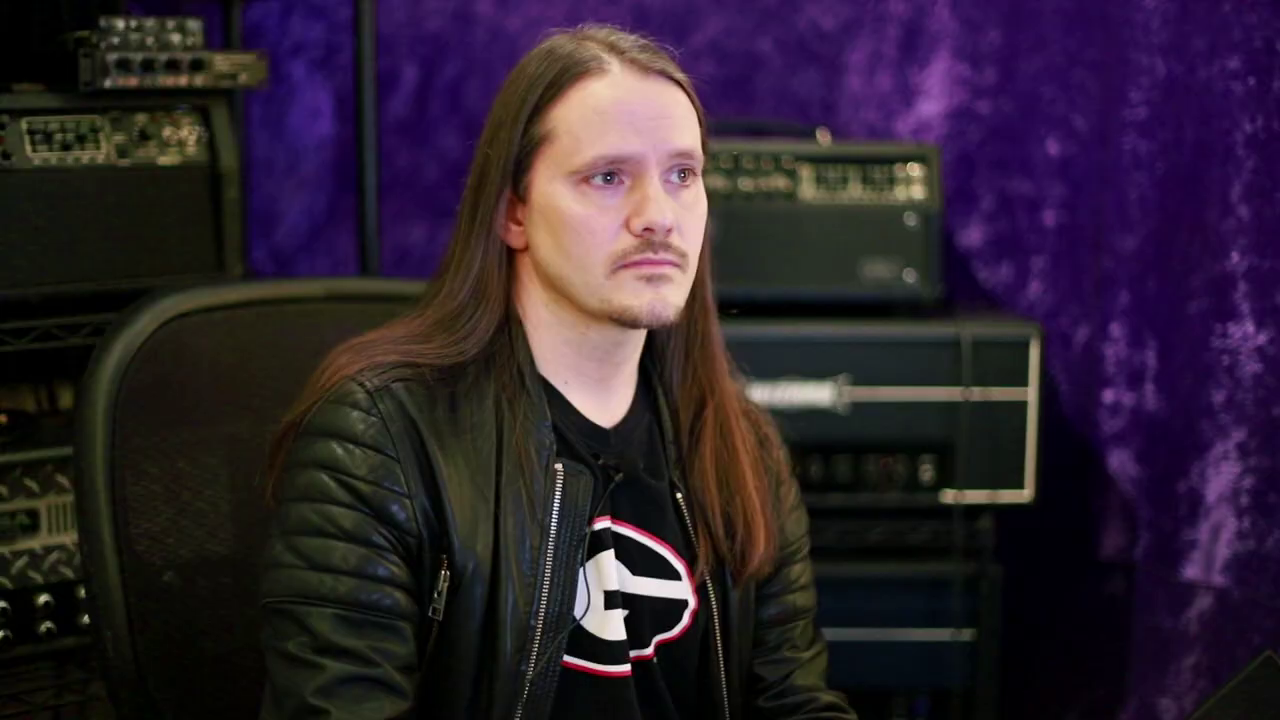
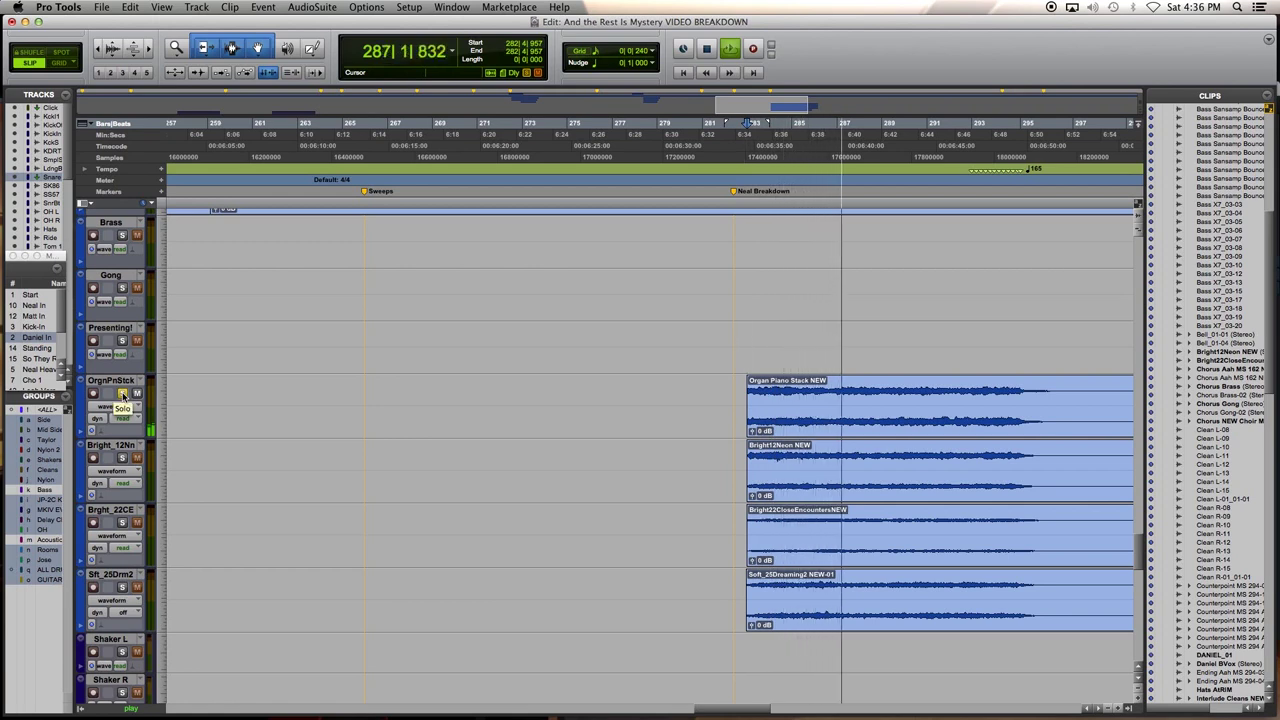
Audition the OrgnPnStck, Bright_12Nn, Brght_22CE and Sft_25Drm2 tracks in solo one after another, and clear the last solo
key(space)
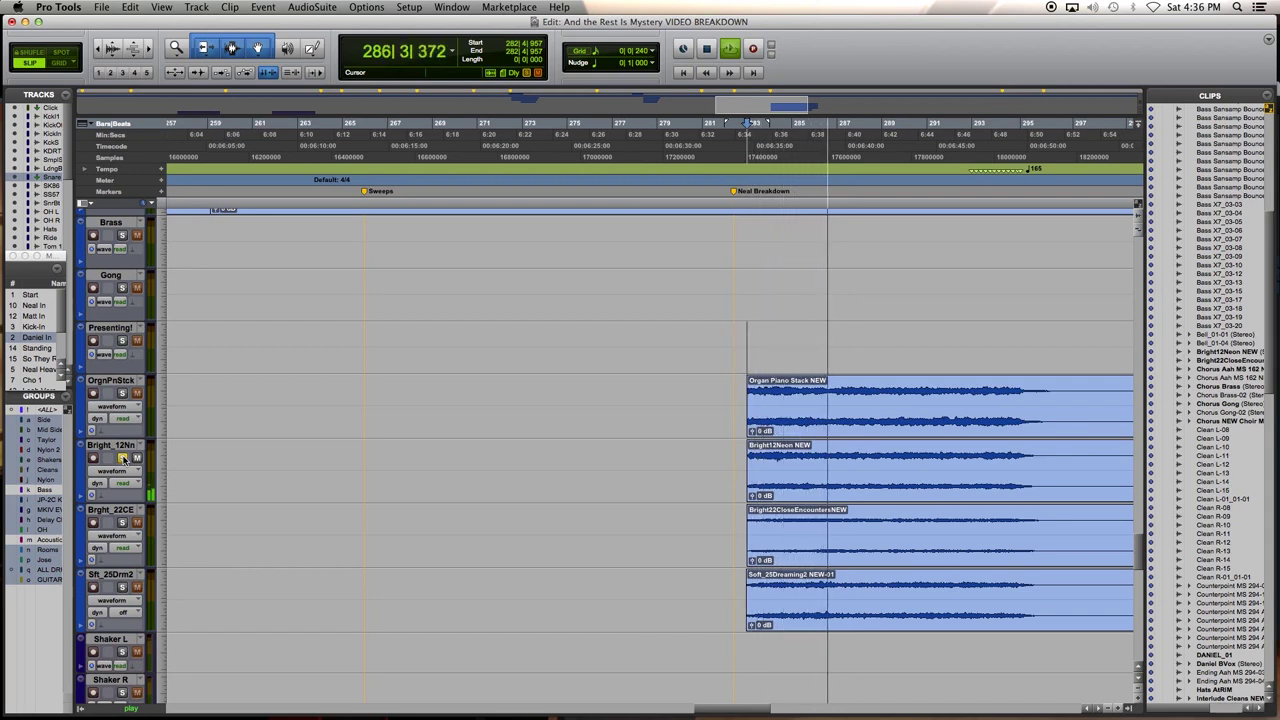
key(space)
click(123, 459)
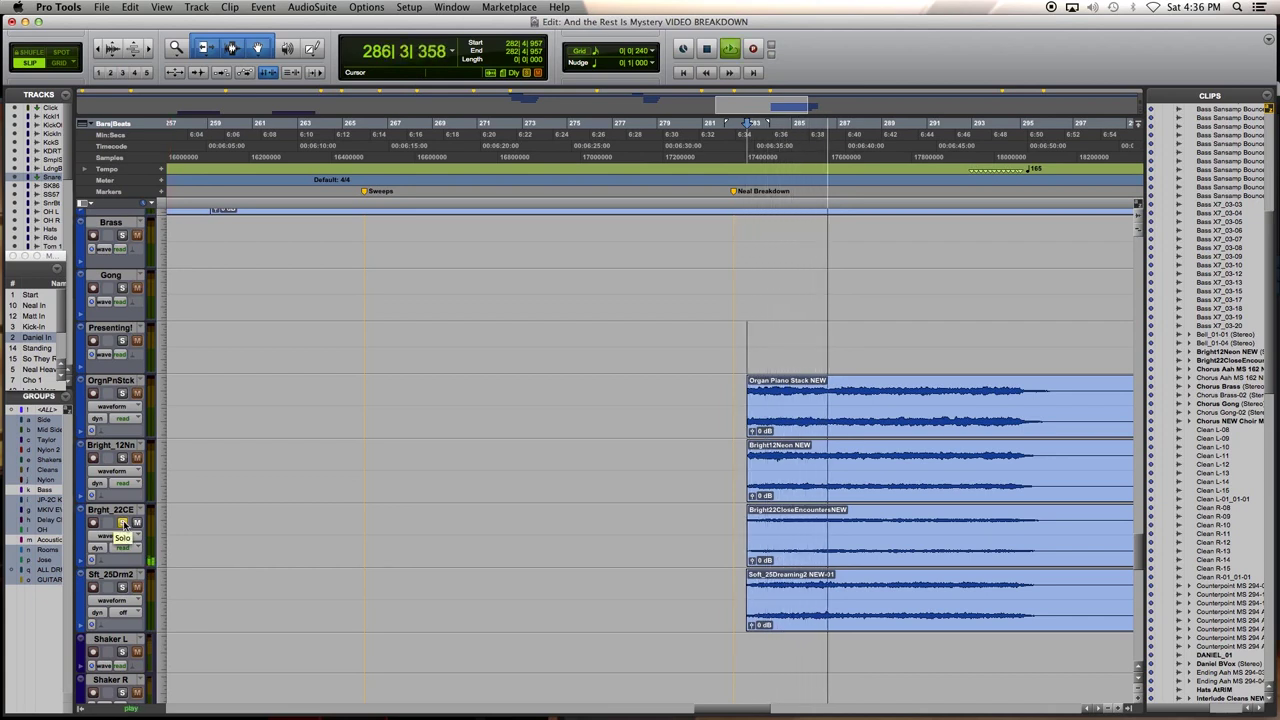
key(space)
click(123, 523)
click(122, 587)
key(space)
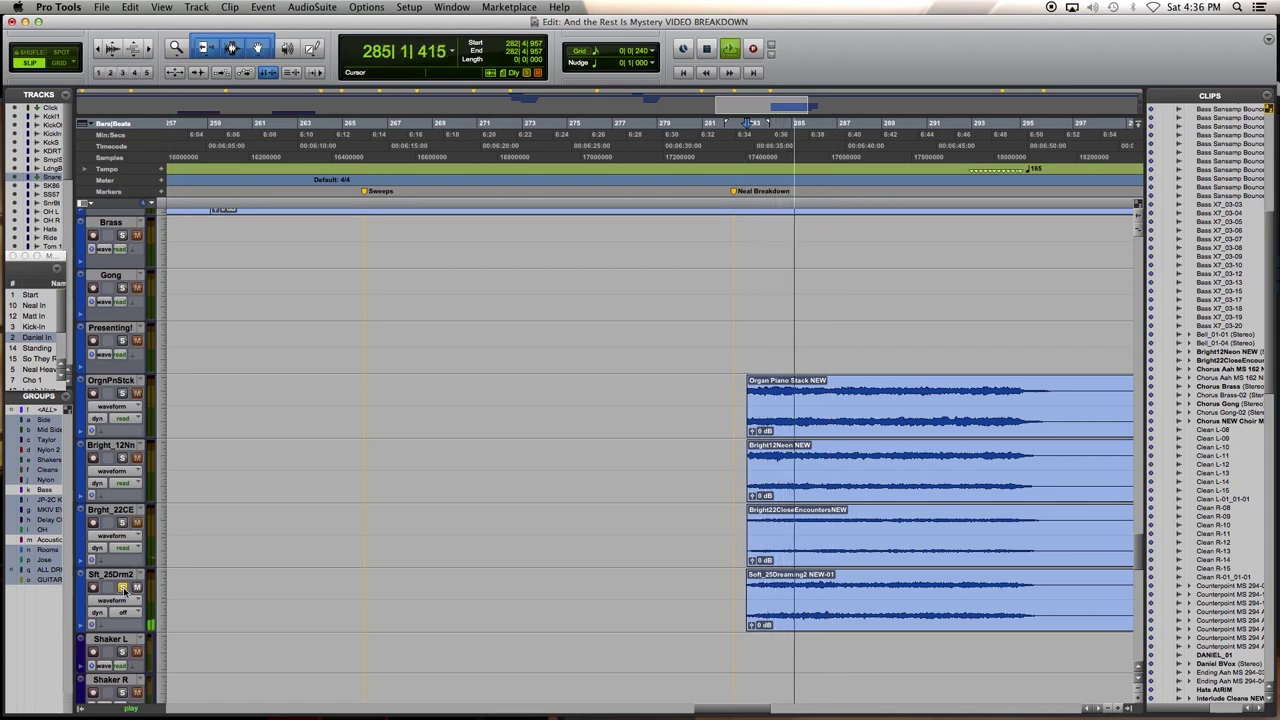
click(123, 588)
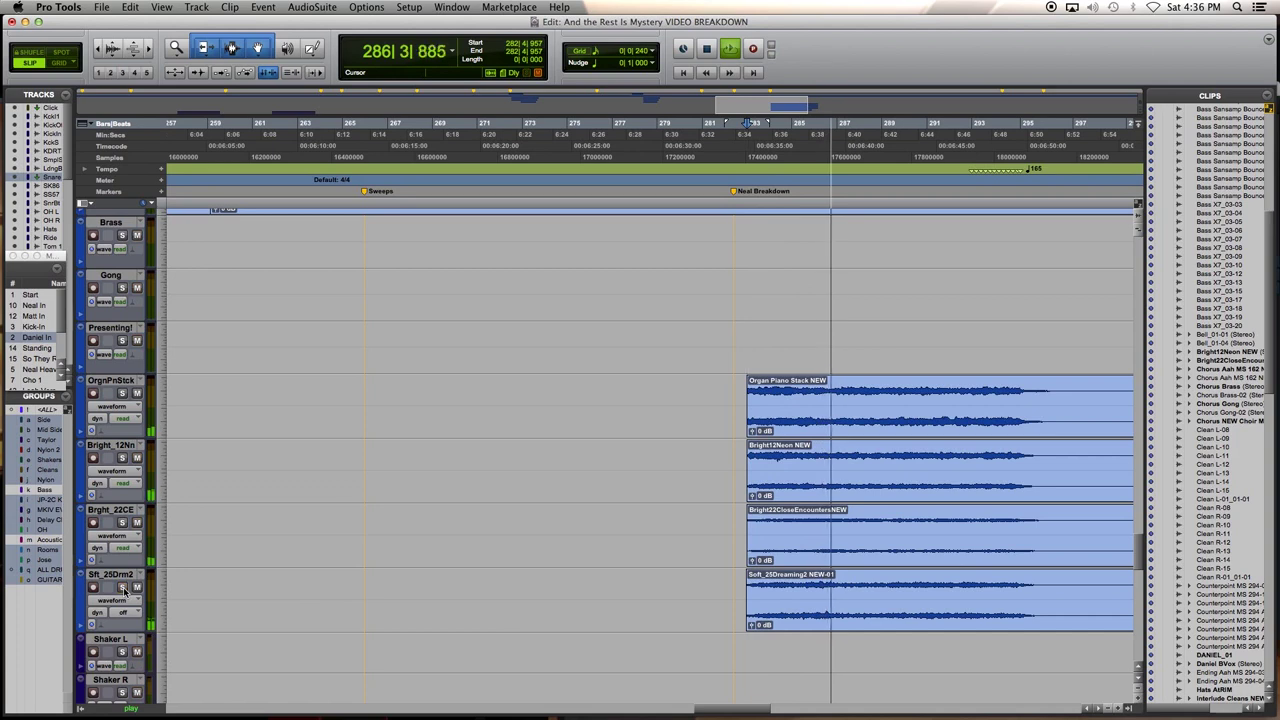
Review the lead vocal in the breakdown section, and solo the Organ track where its part enters around bar 295
scroll(1148, 590, down, 5)
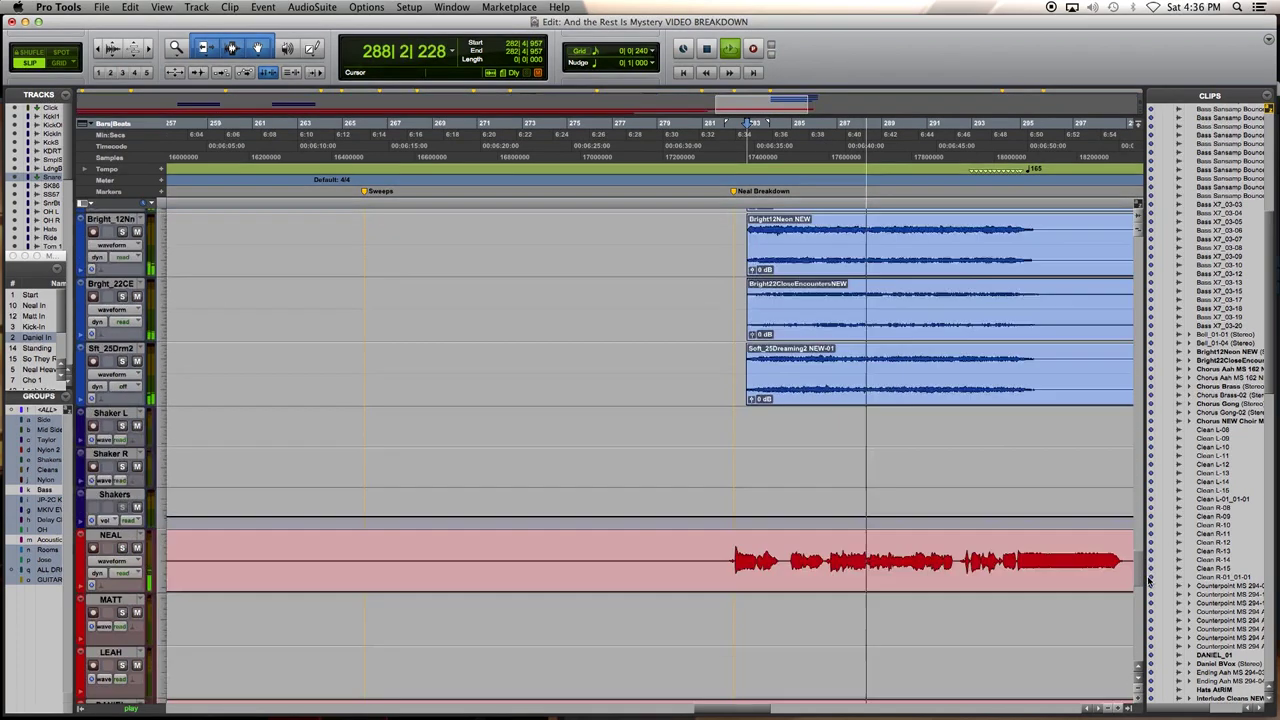
scroll(1148, 590, up, 4)
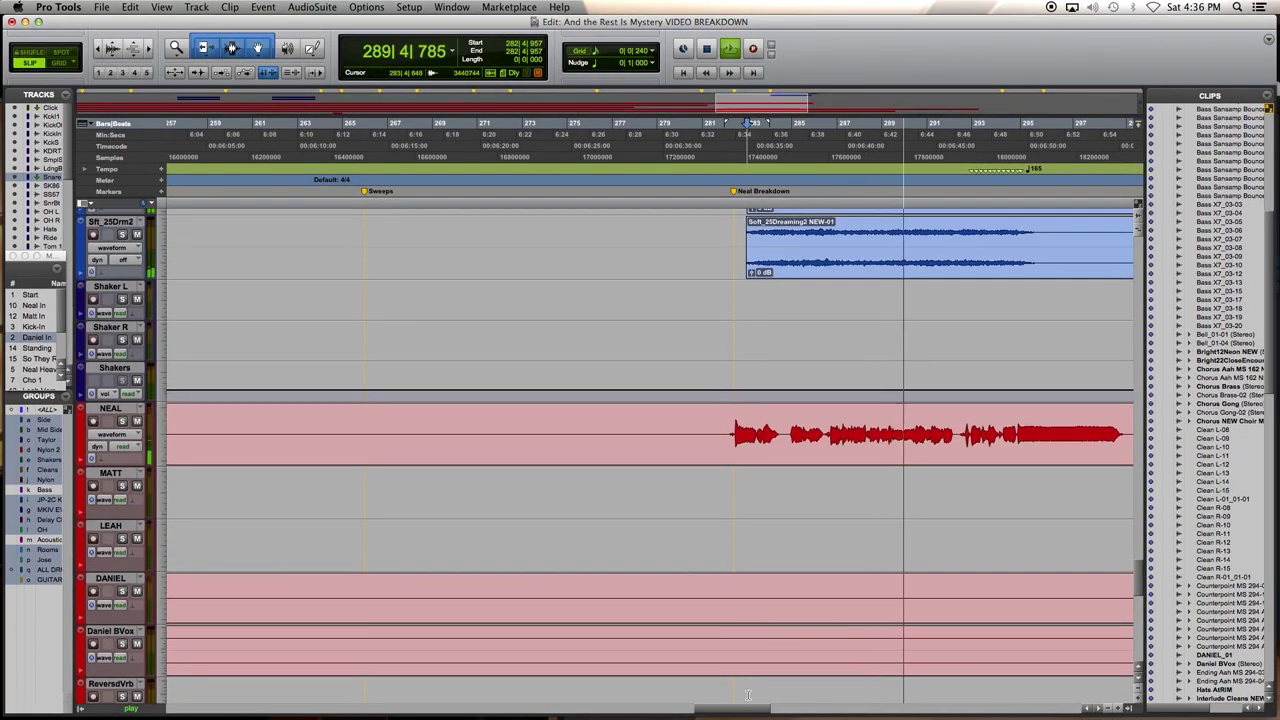
drag(714, 710, 735, 713)
scroll(1142, 596, down, 5)
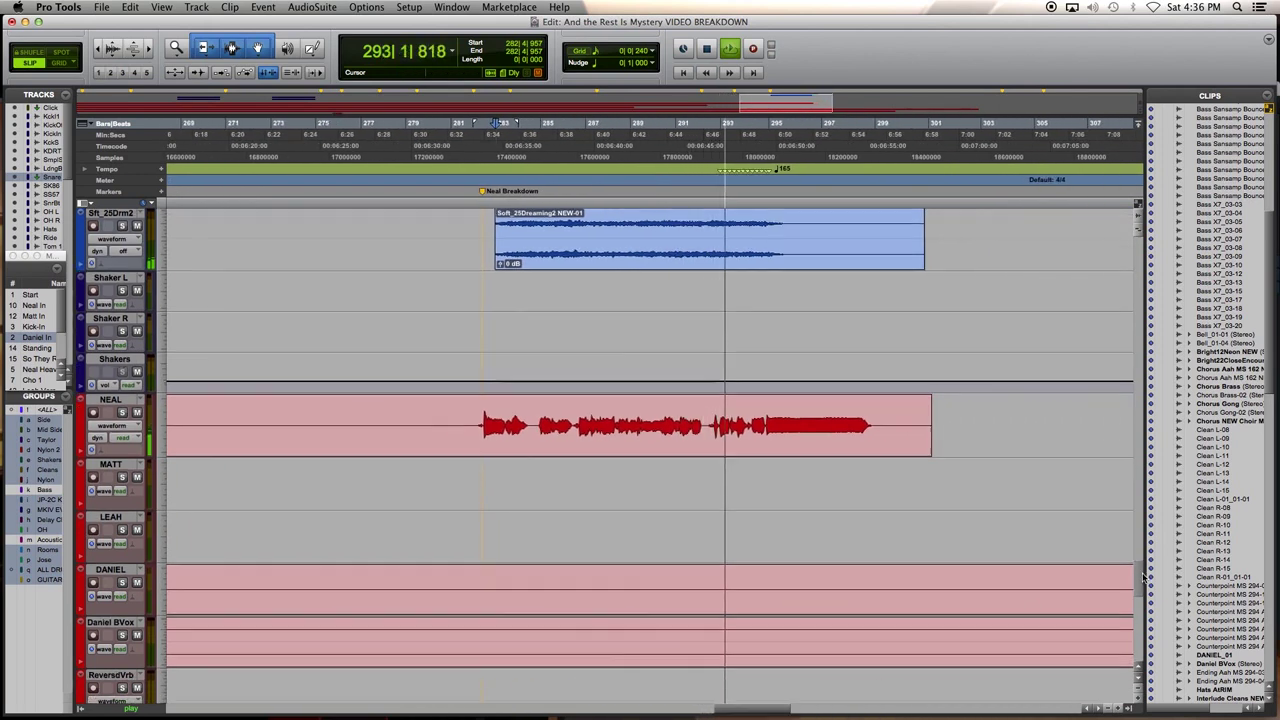
drag(1142, 596, 1144, 531)
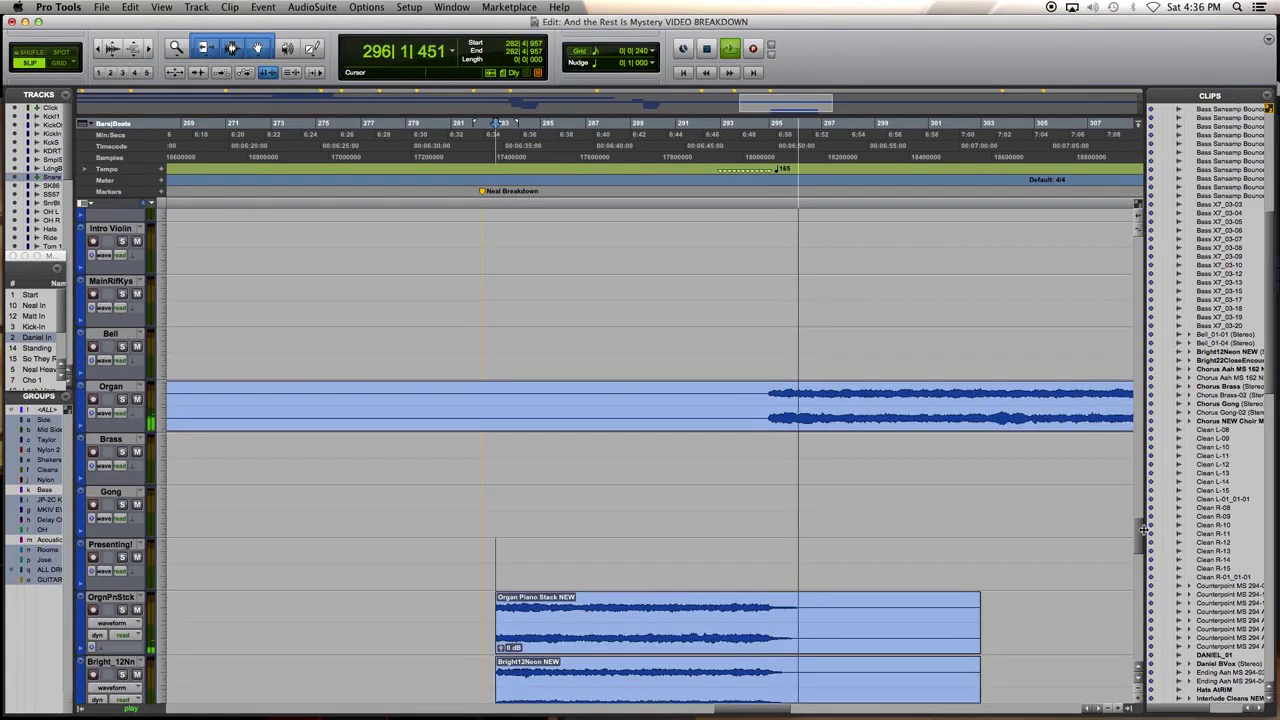
click(123, 400)
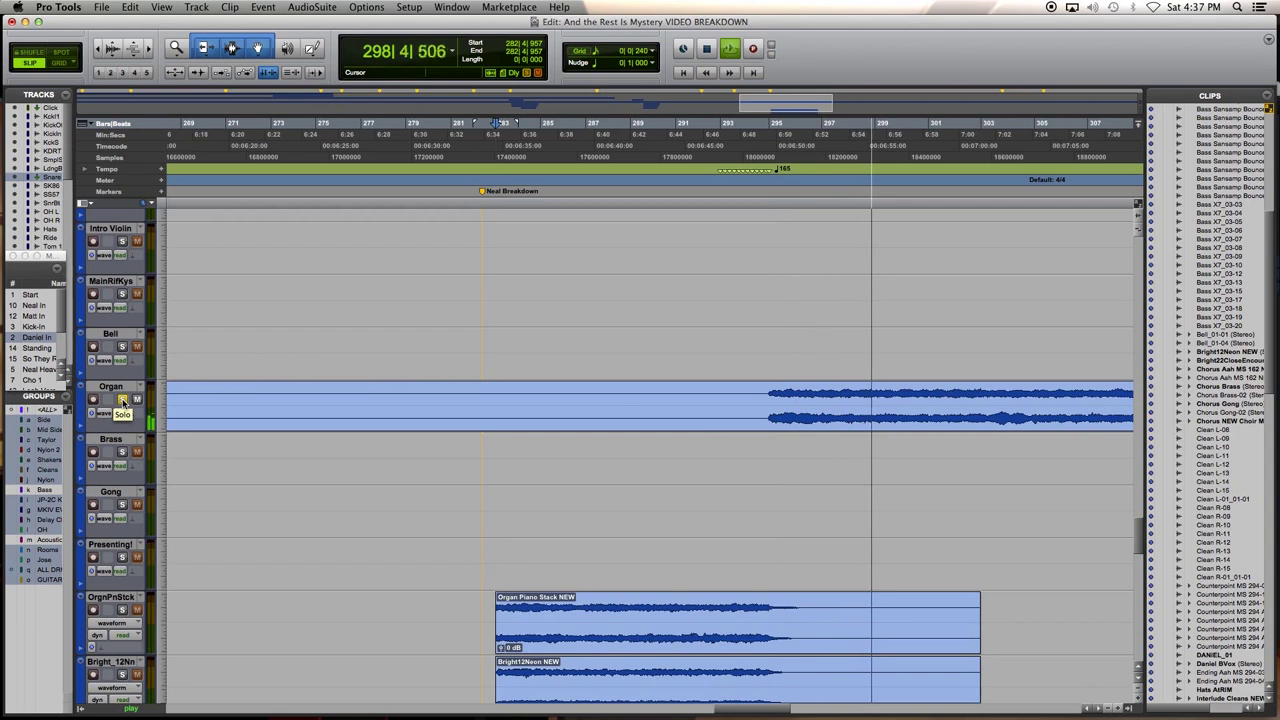
Go through the lead and rhythm guitar tracks of the ending section, and solo the upper PRSMKIV30 track
drag(1140, 528, 1138, 470)
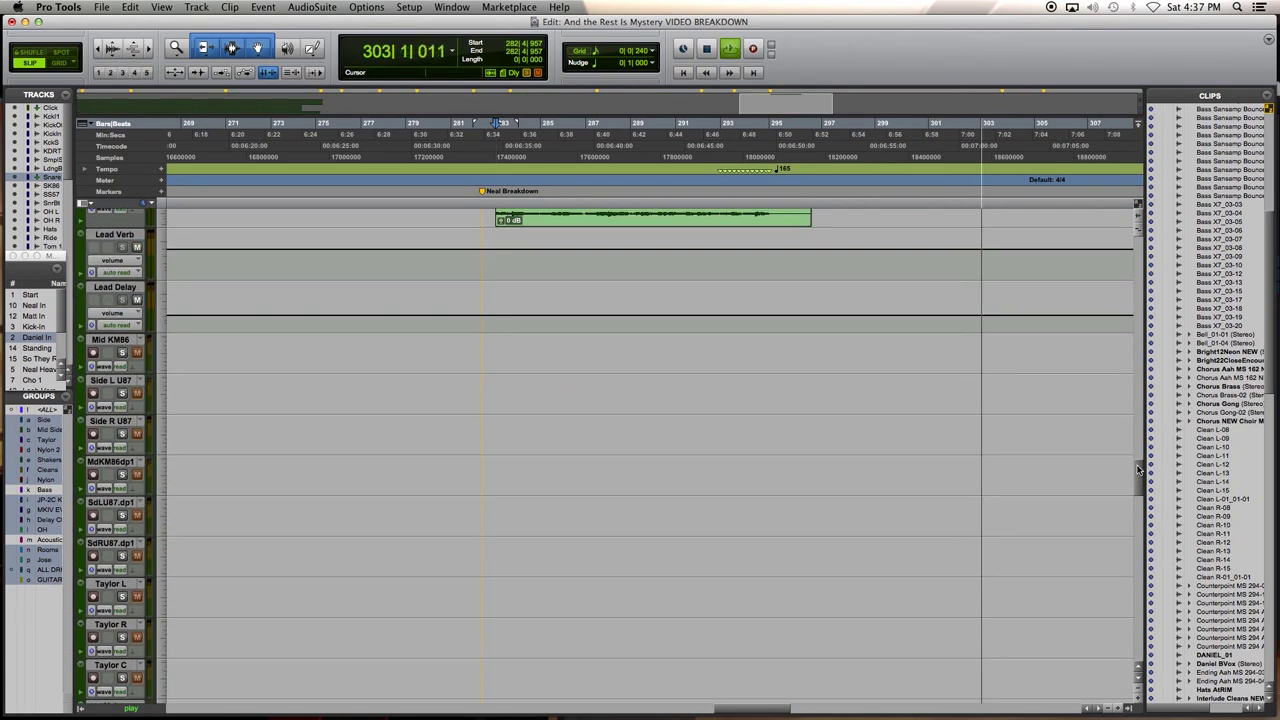
scroll(255, 369, down, 10)
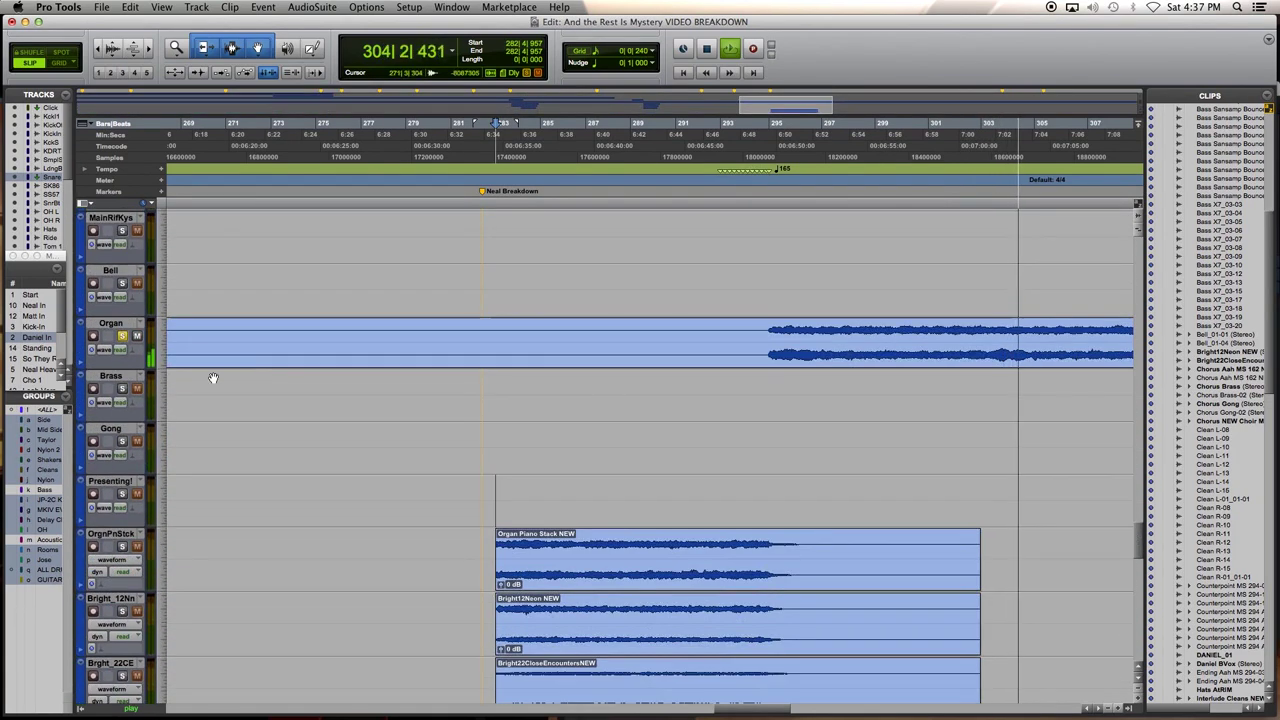
drag(1145, 537, 1131, 458)
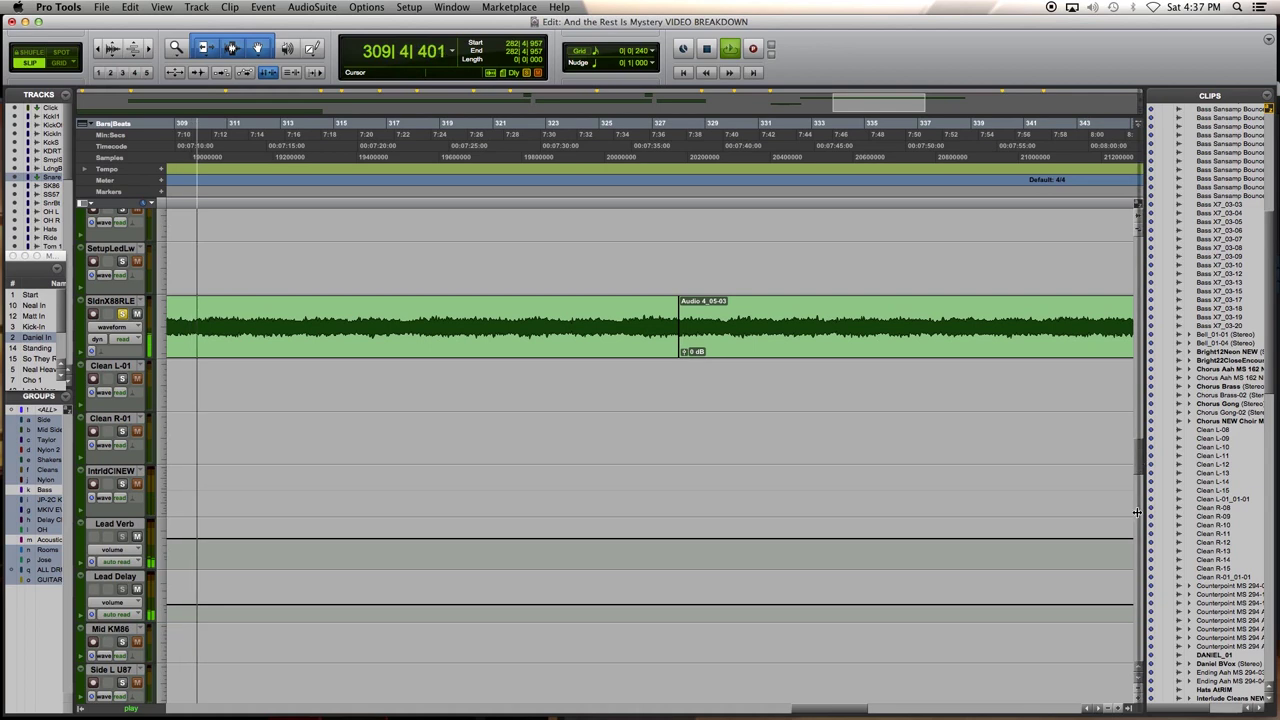
scroll(1137, 512, down, 10)
scroll(1133, 516, down, 10)
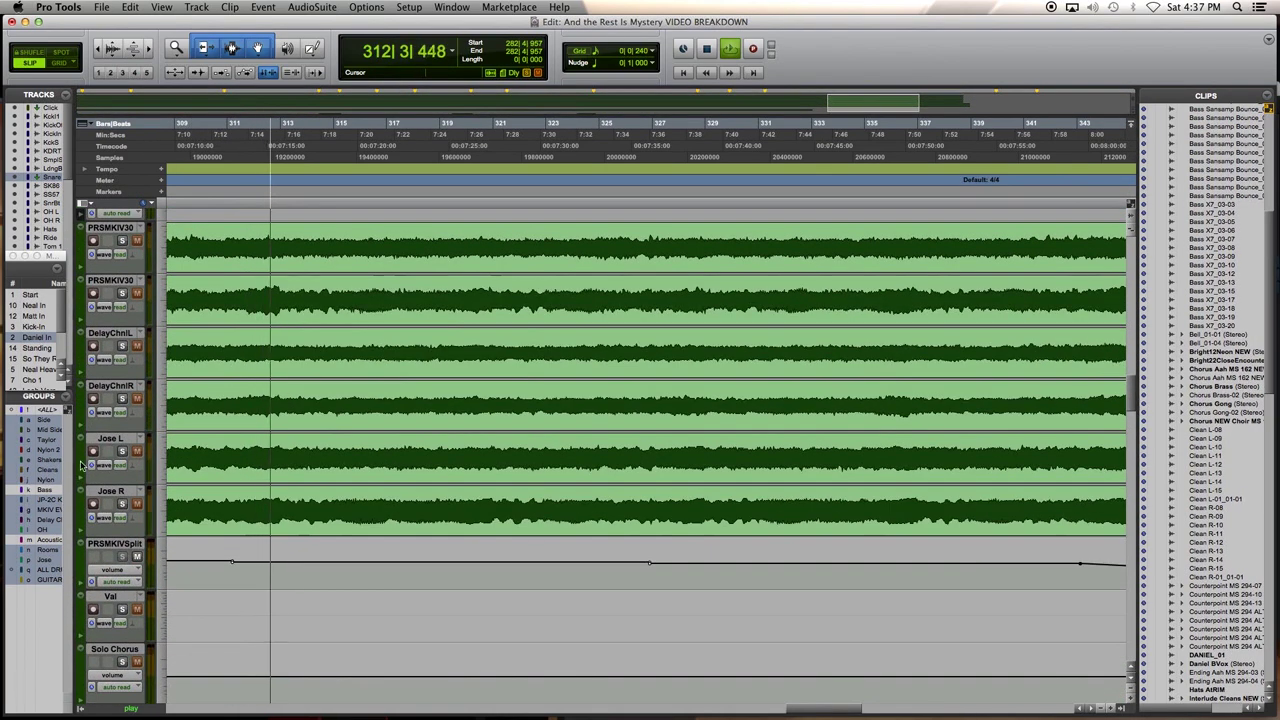
click(122, 241)
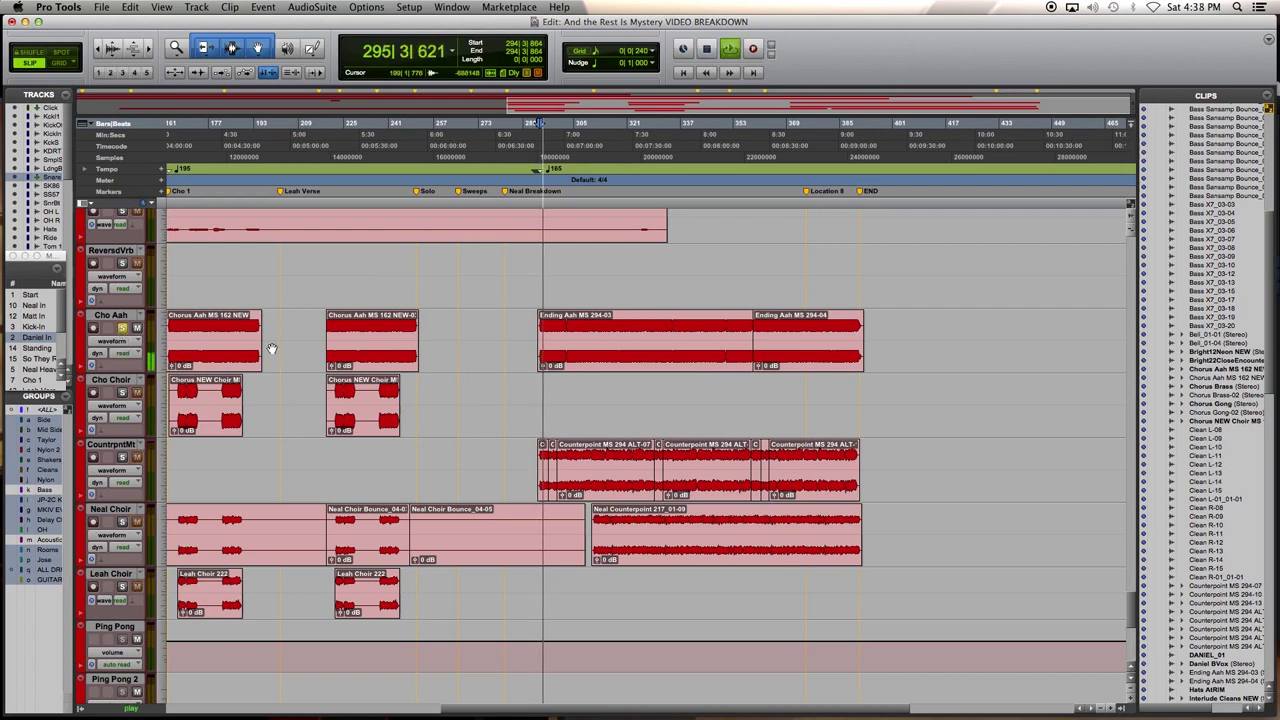
Zoom in on the Cho Aah and CountrpntMt choir clips that start around bar 294
key(super+bracketright)
key(super+bracketright)
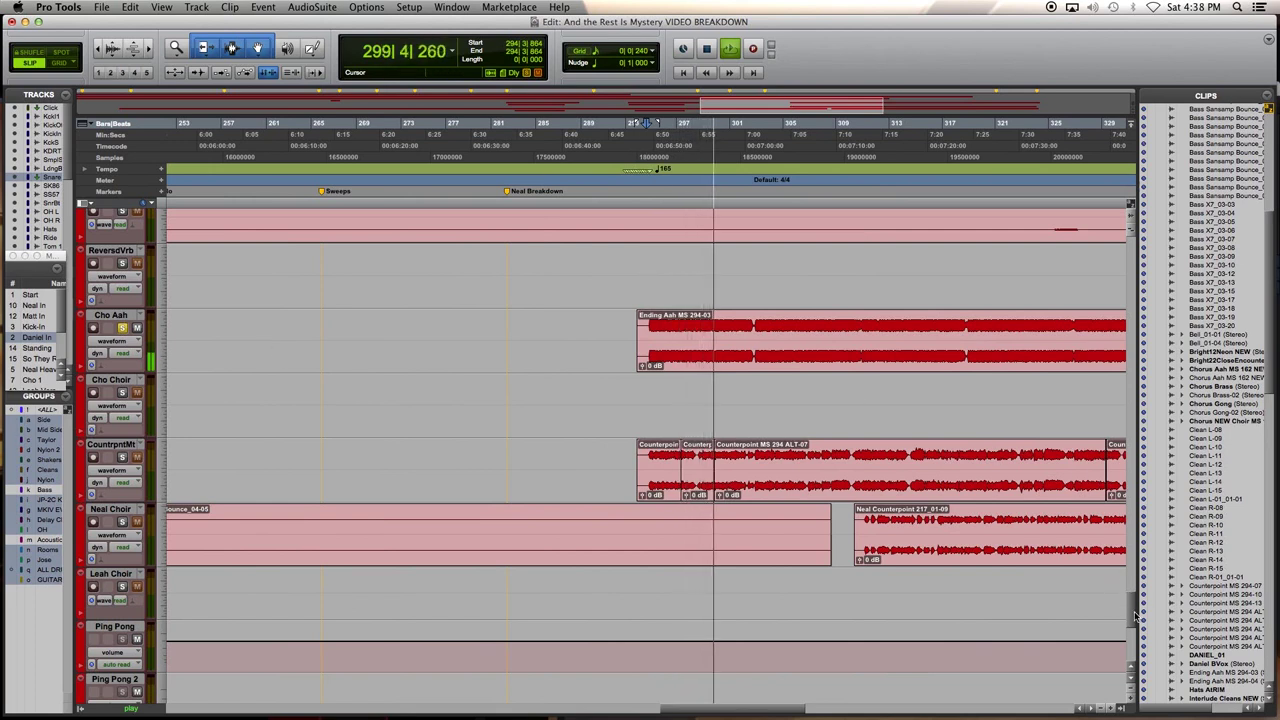
scroll(1135, 617, down, 3)
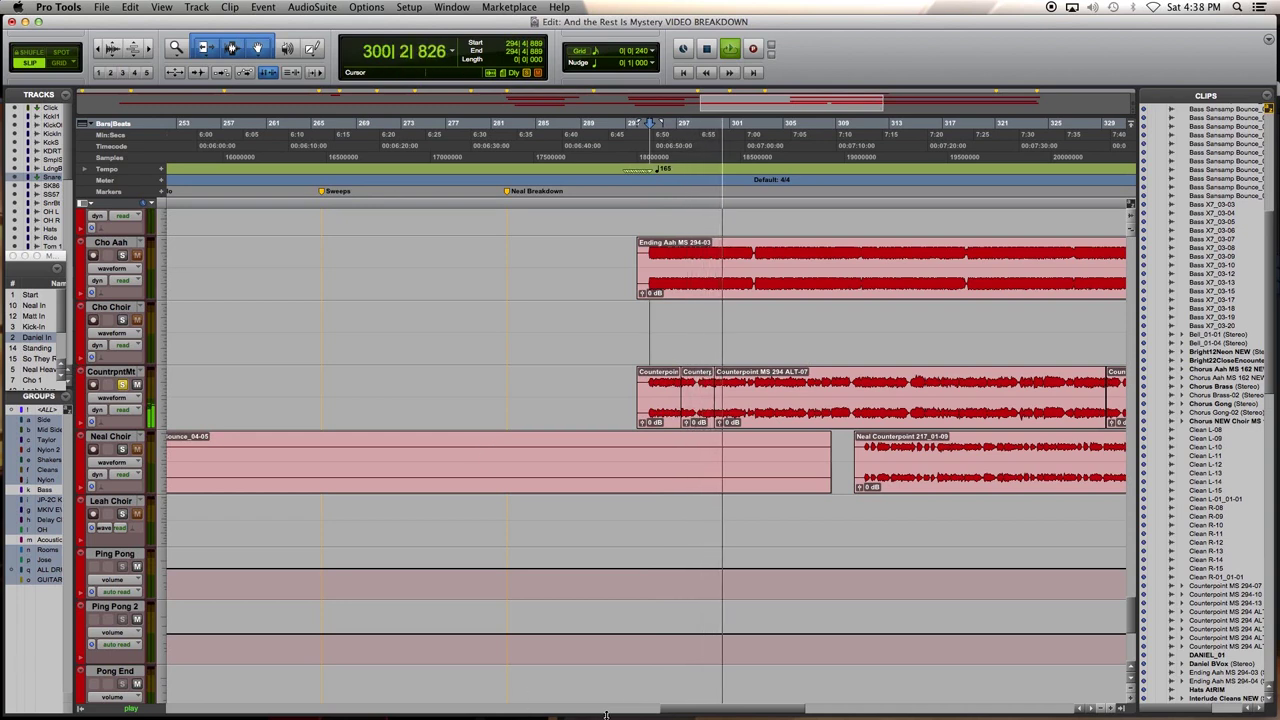
Audition the soloed choir counterpoint clip that starts around bar 310
drag(670, 711, 720, 714)
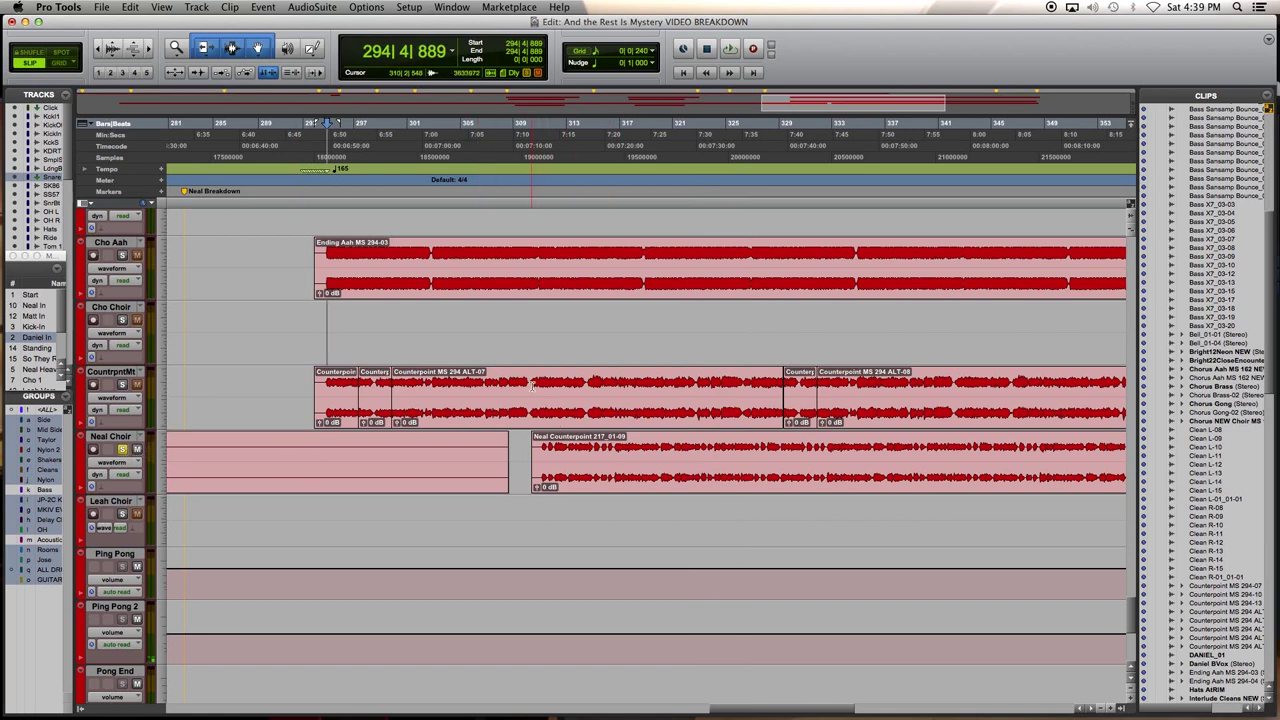
key(space)
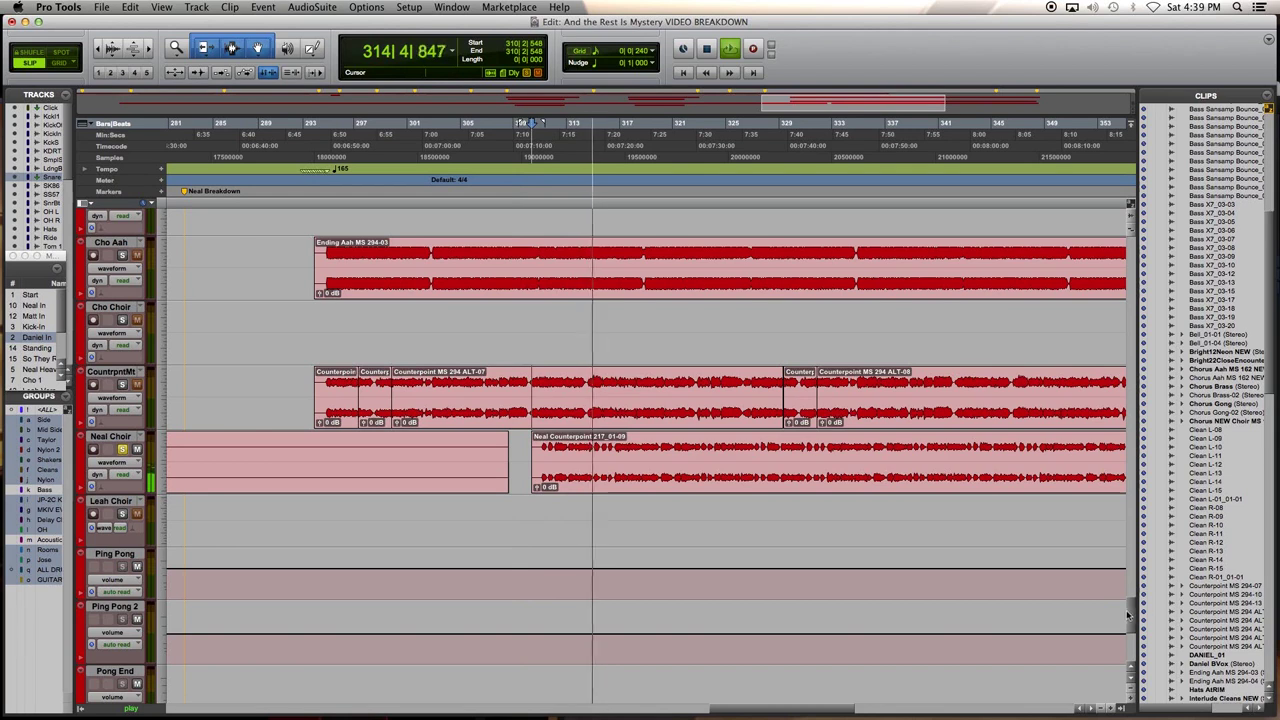
scroll(1136, 628, down, 5)
scroll(1136, 628, up, 3)
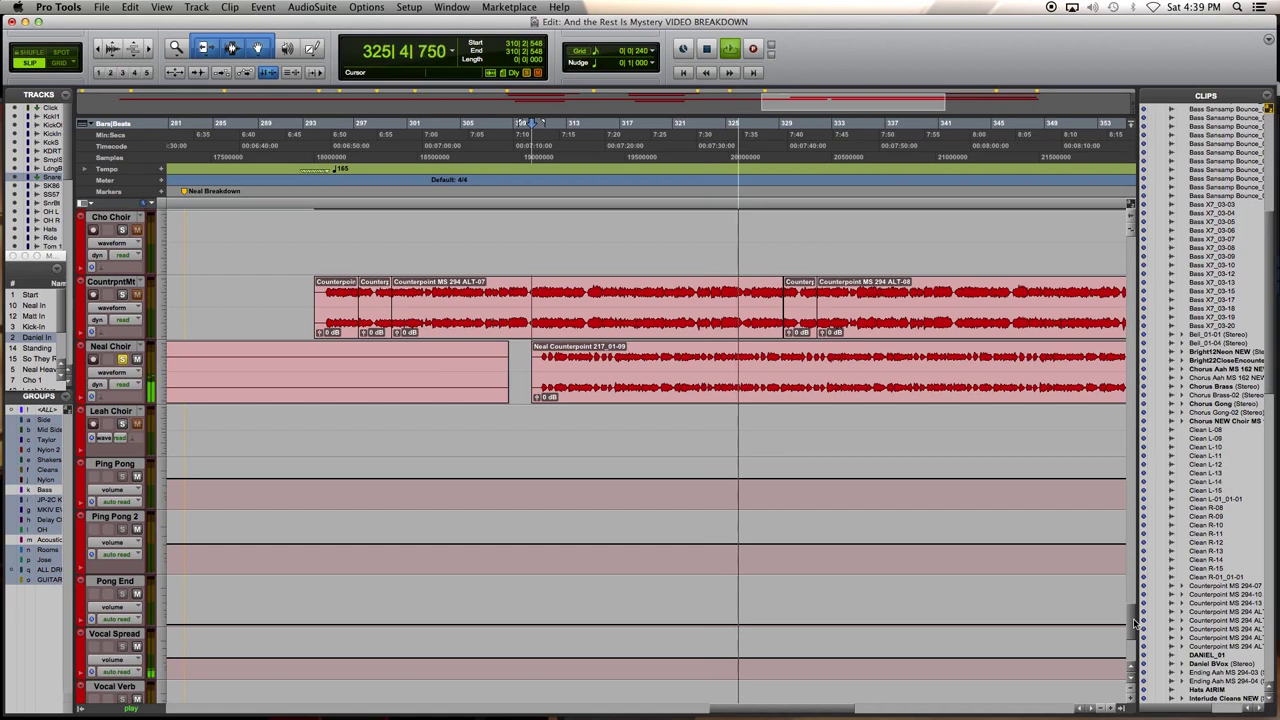
key(space)
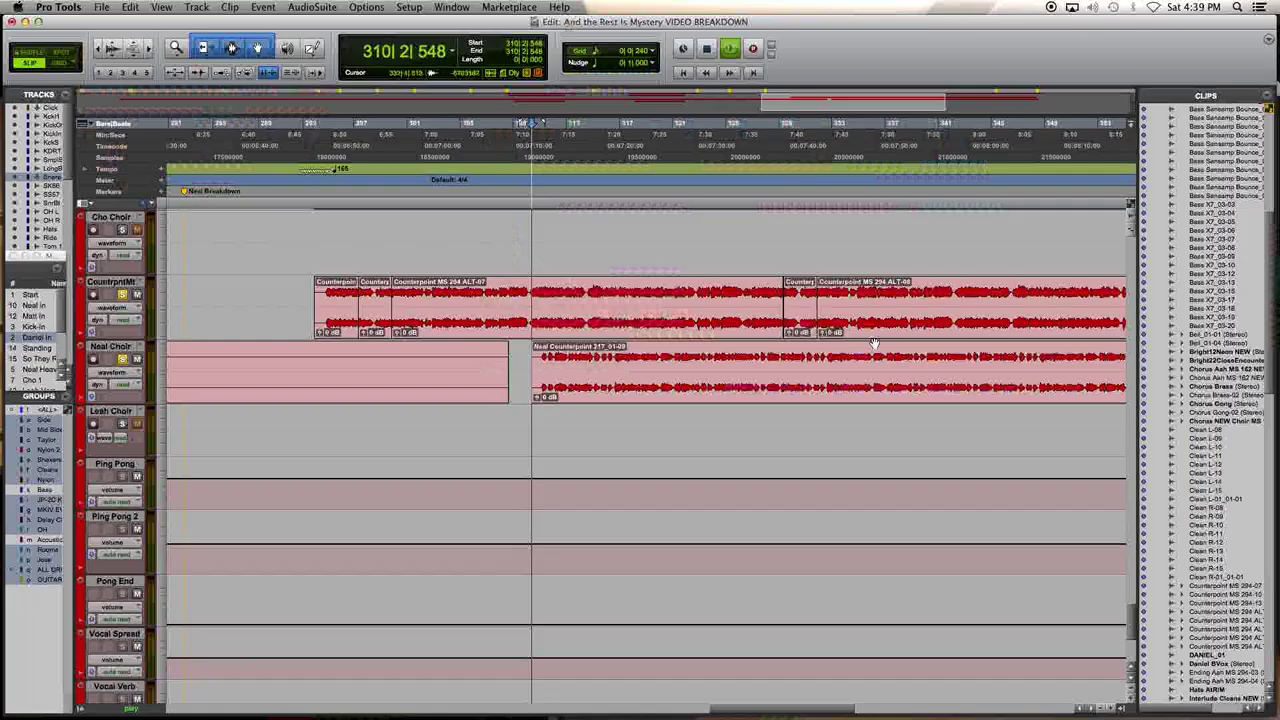
Play the CountrpntMt track together with the choir counterpoint from bar 310, and add the Cho Aah track to the solo
scroll(1135, 610, up, 5)
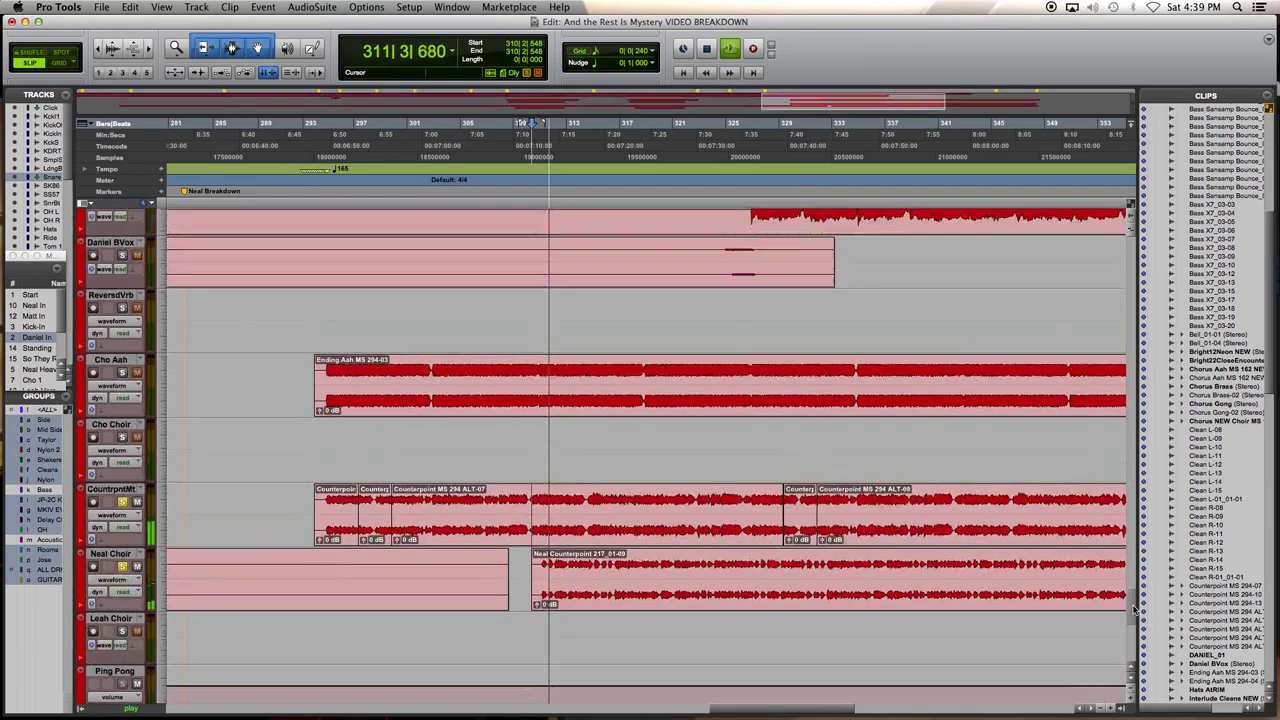
scroll(1135, 610, up, 2)
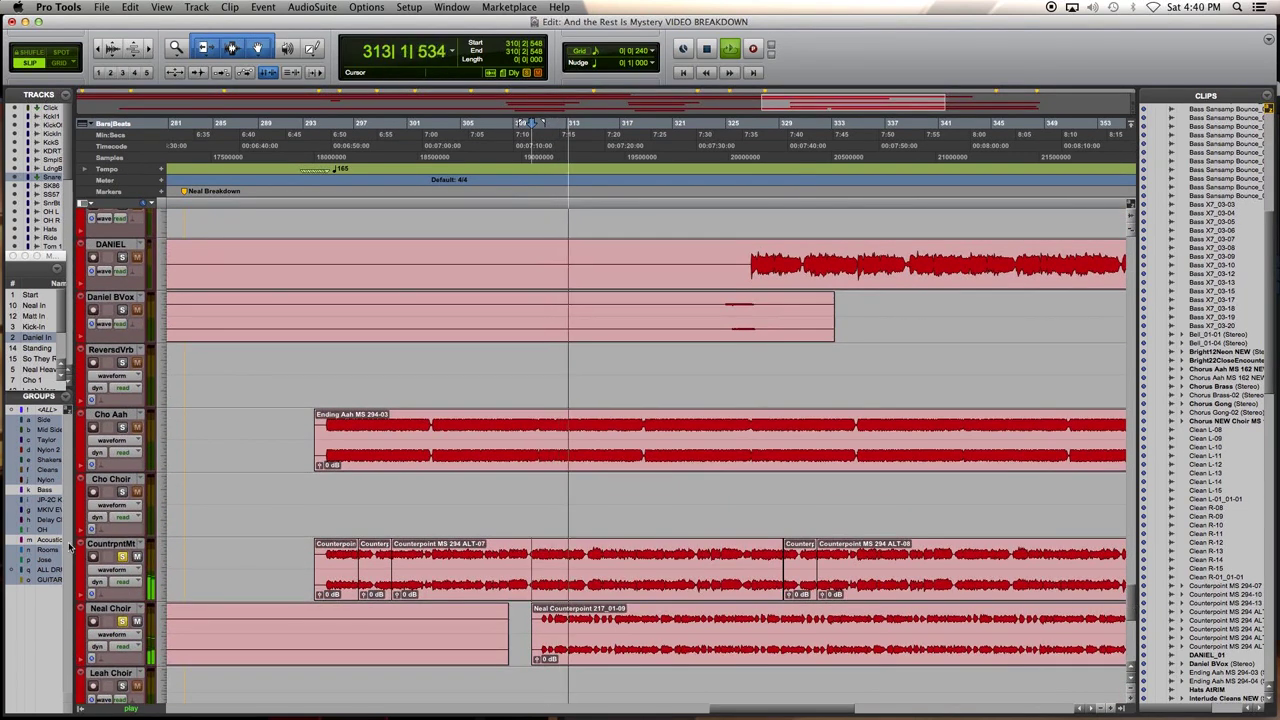
click(122, 427)
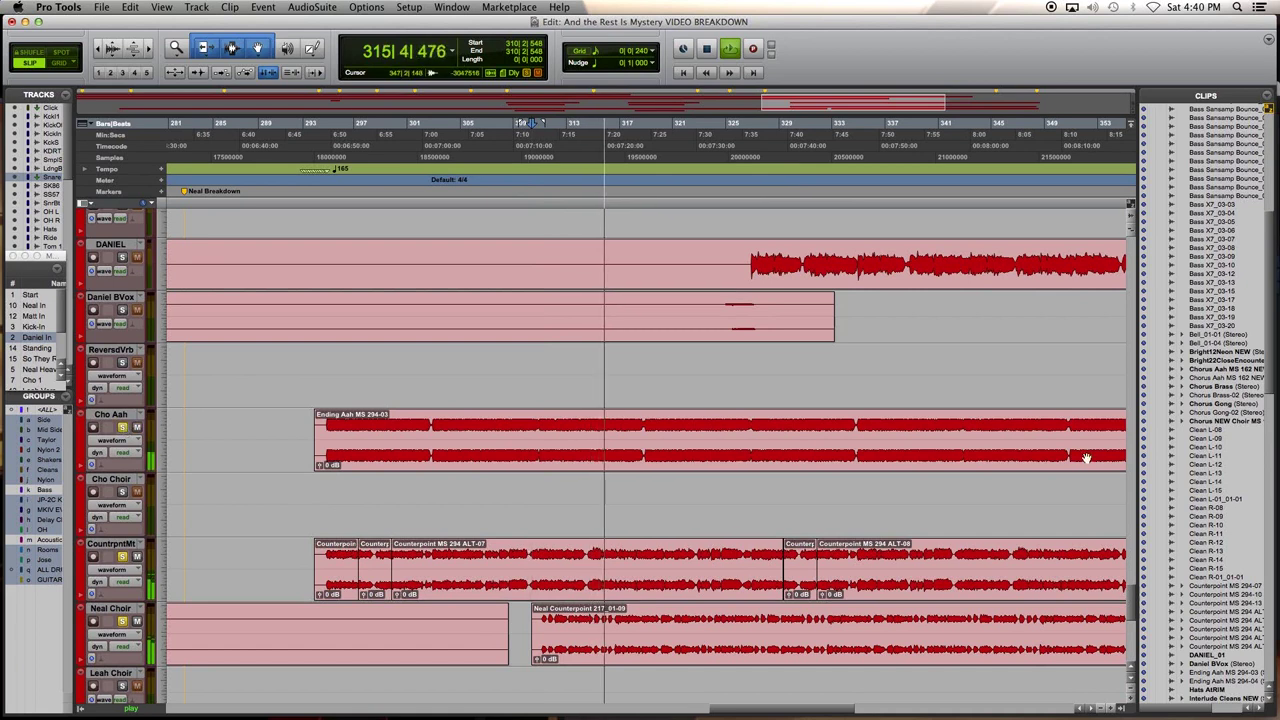
Go over the vocal effect returns, and solo the backing vocal and the lead vocal that enter around bar 325
scroll(1134, 628, down, 8)
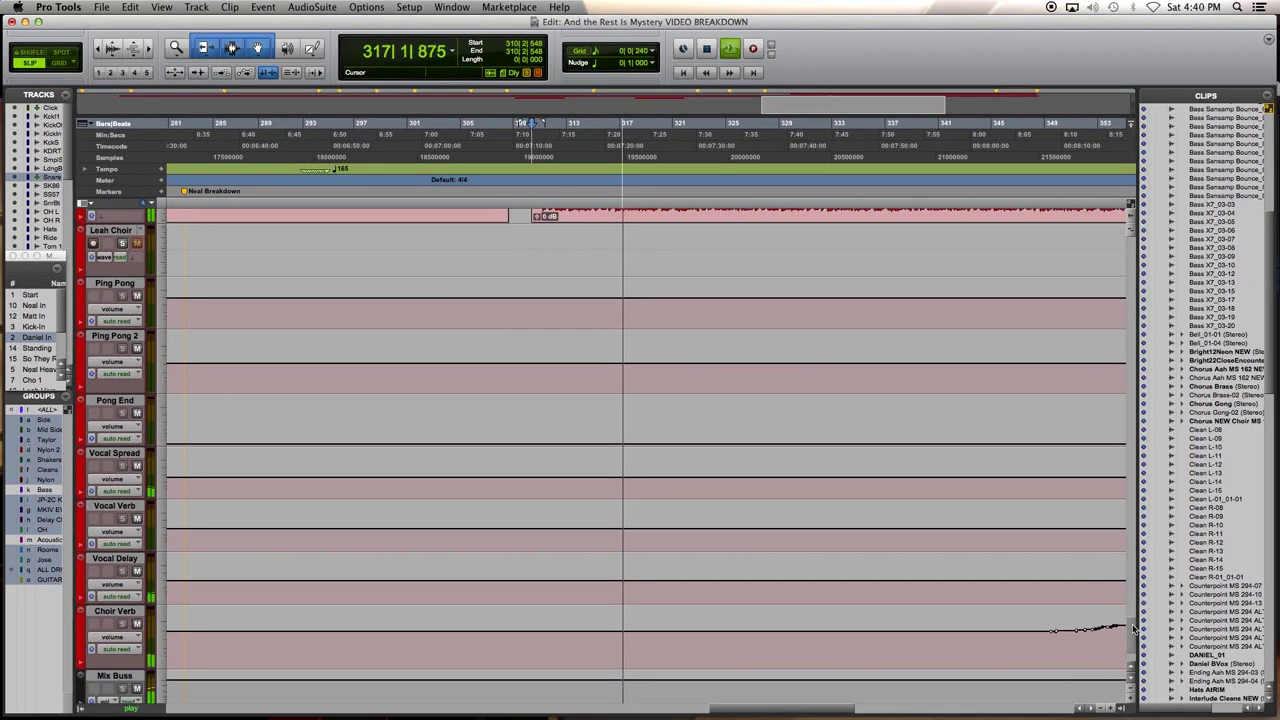
scroll(1134, 628, up, 8)
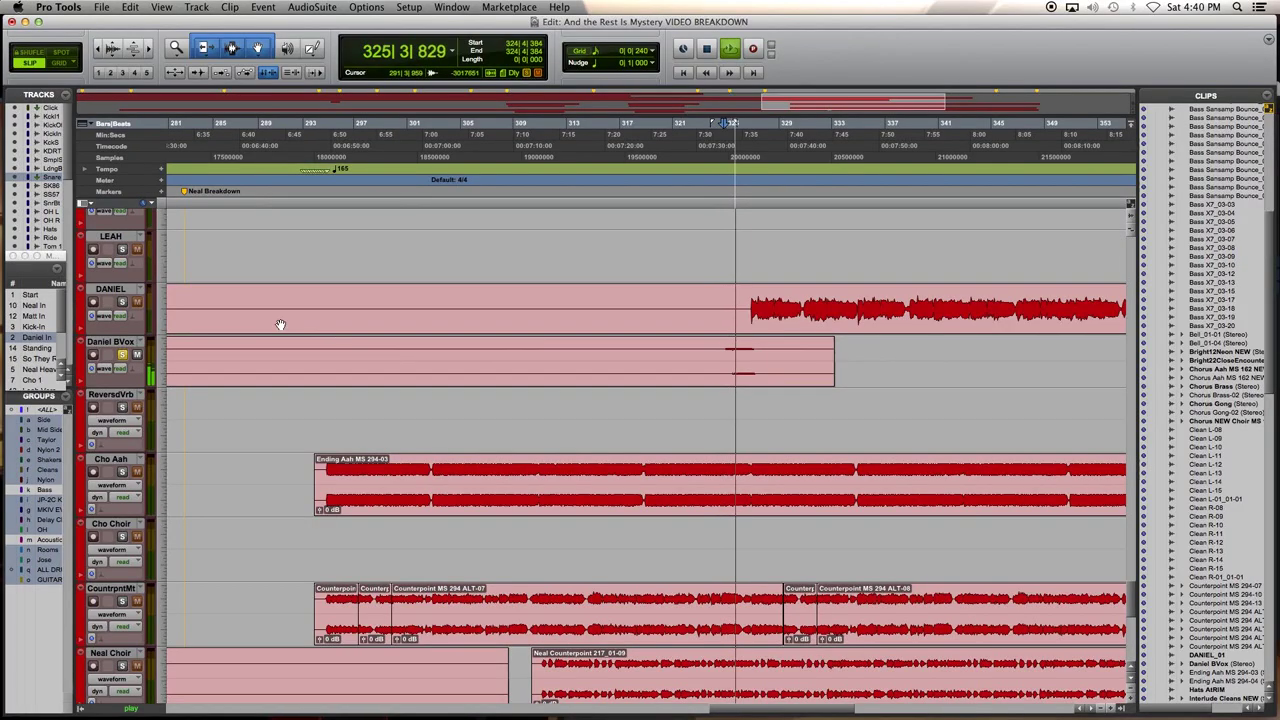
click(123, 302)
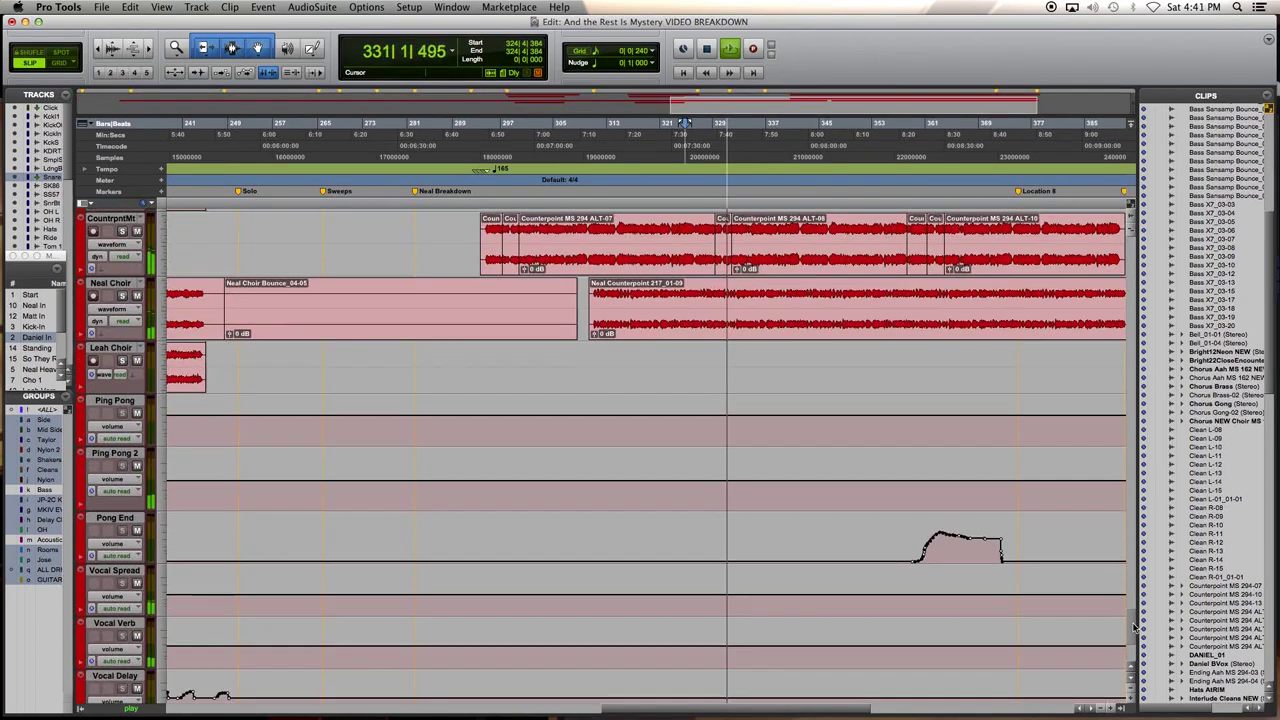
Review the guitar, bass, drum and keyboard tracks and their volume fades through the ending from around bar 342
drag(1136, 627, 1180, 390)
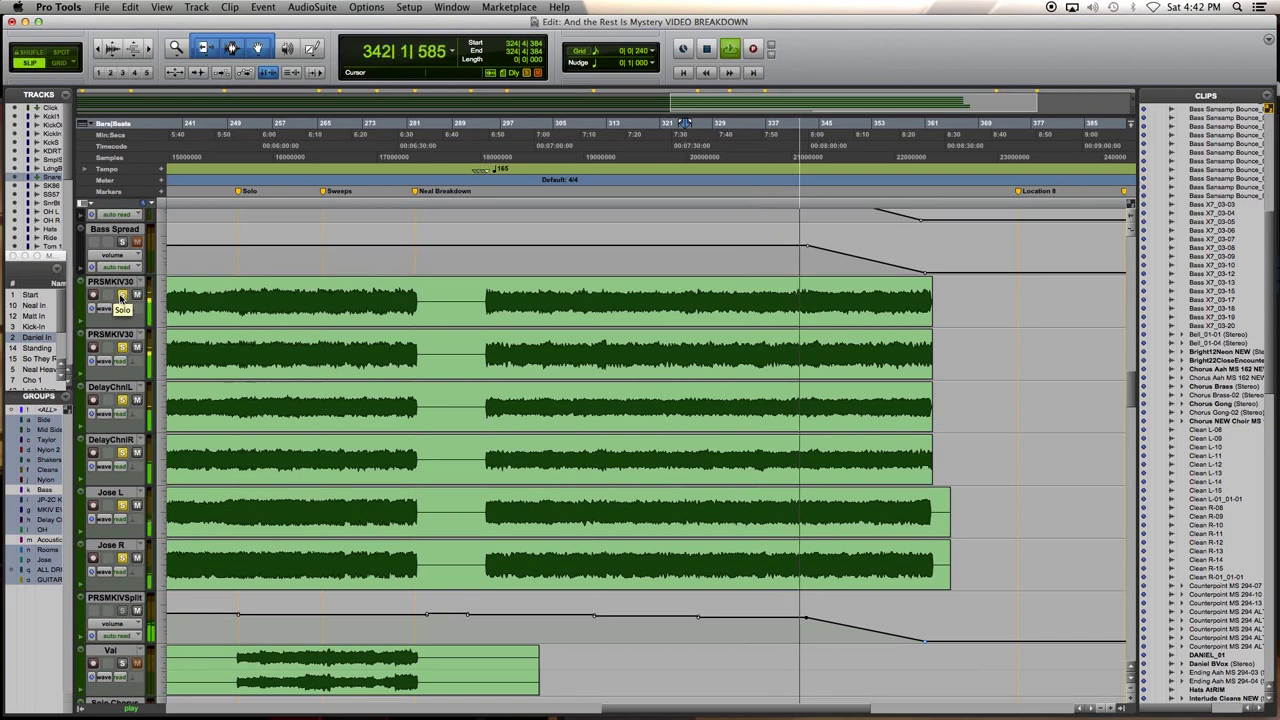
click(1133, 270)
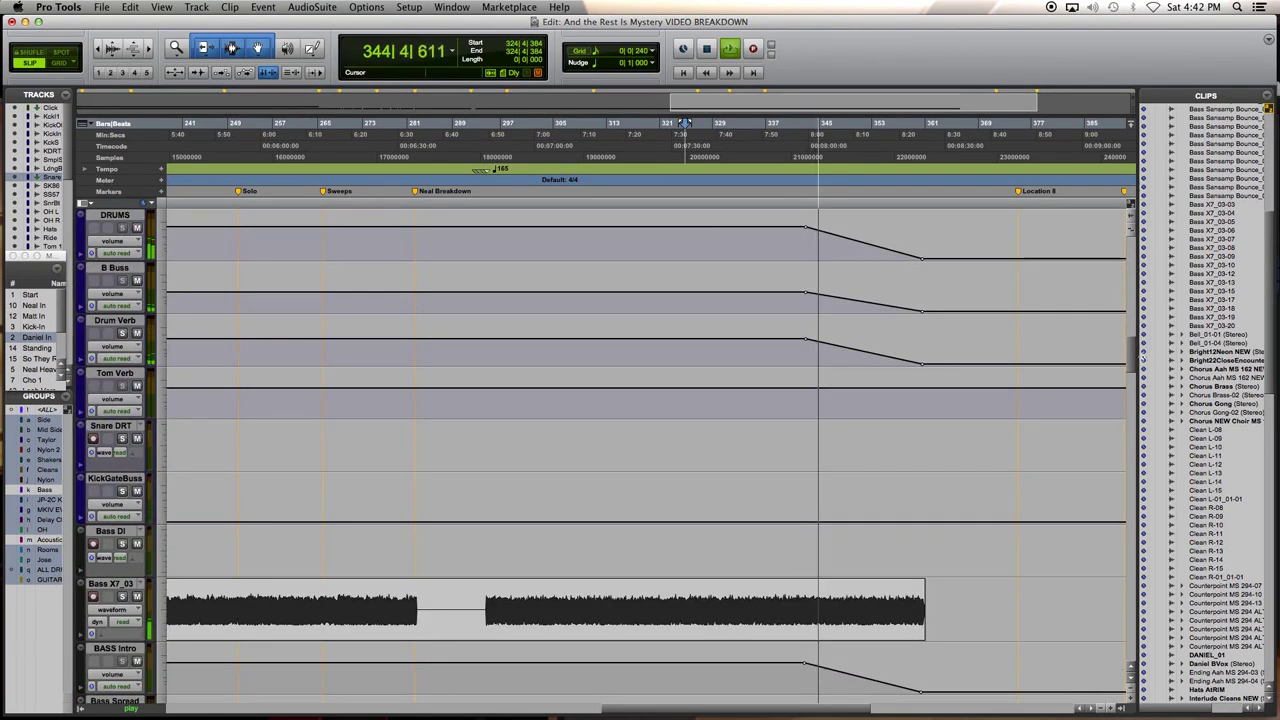
drag(1133, 362, 1139, 466)
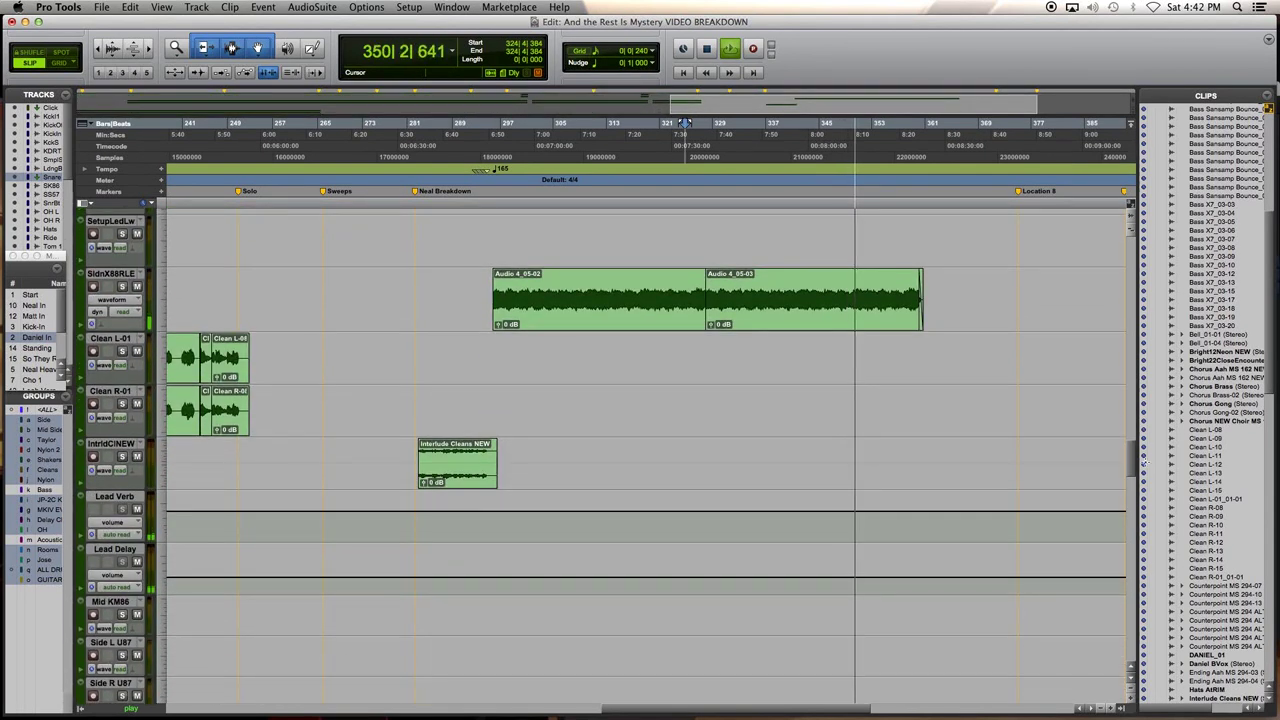
drag(1139, 466, 1143, 563)
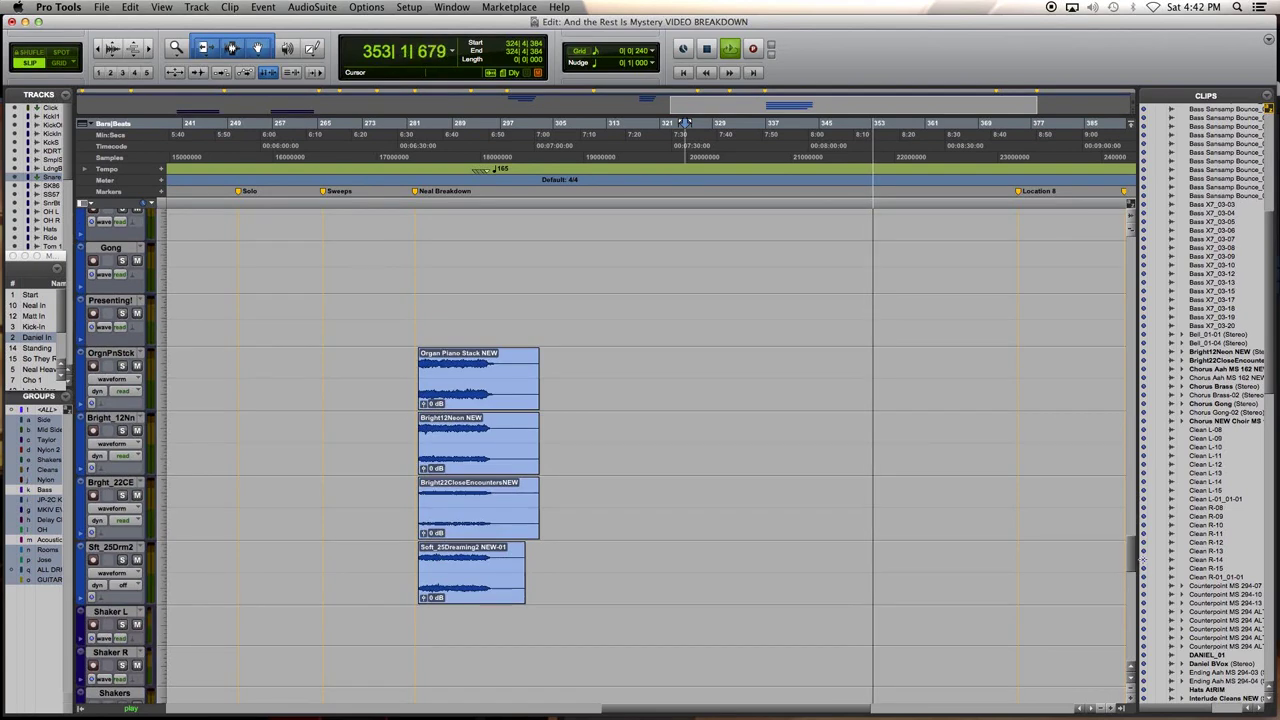
Audition the final lead vocal in solo from bar 352, check its Pong End delay in the mixer, and clear the solo
key(super+equal)
click(1026, 713)
click(1026, 713)
key(super+equal)
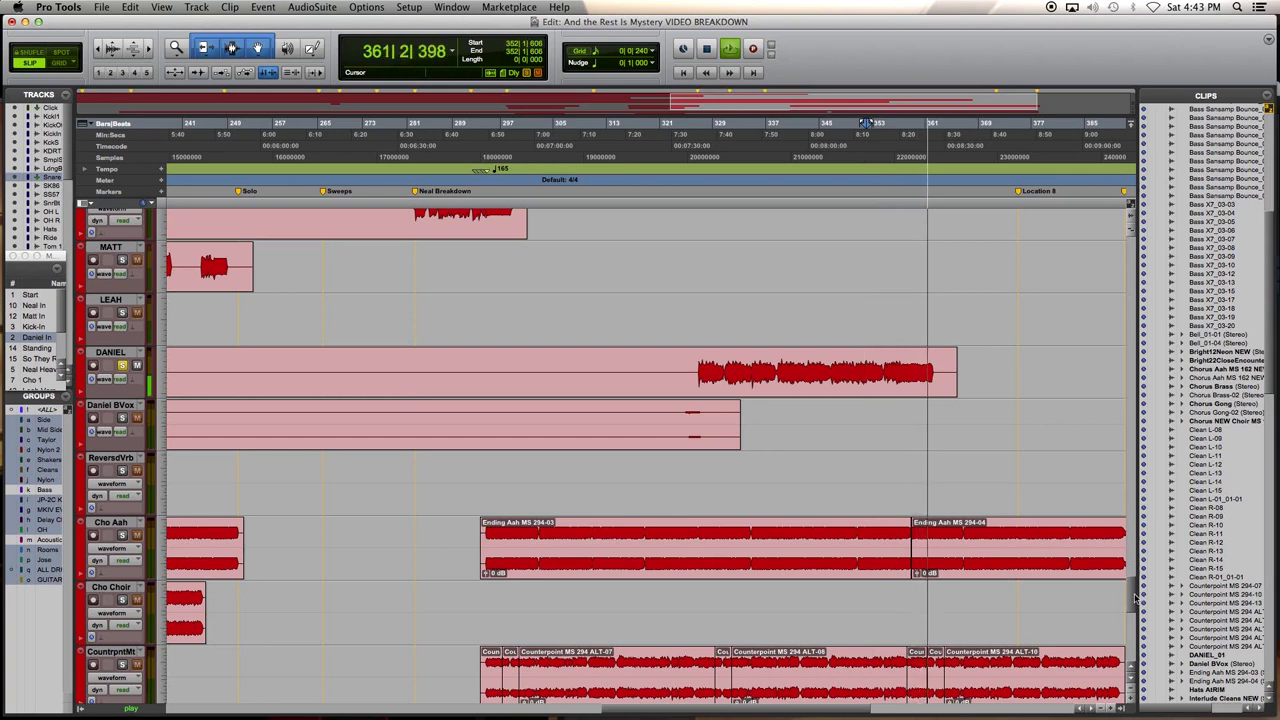
key(super+equal)
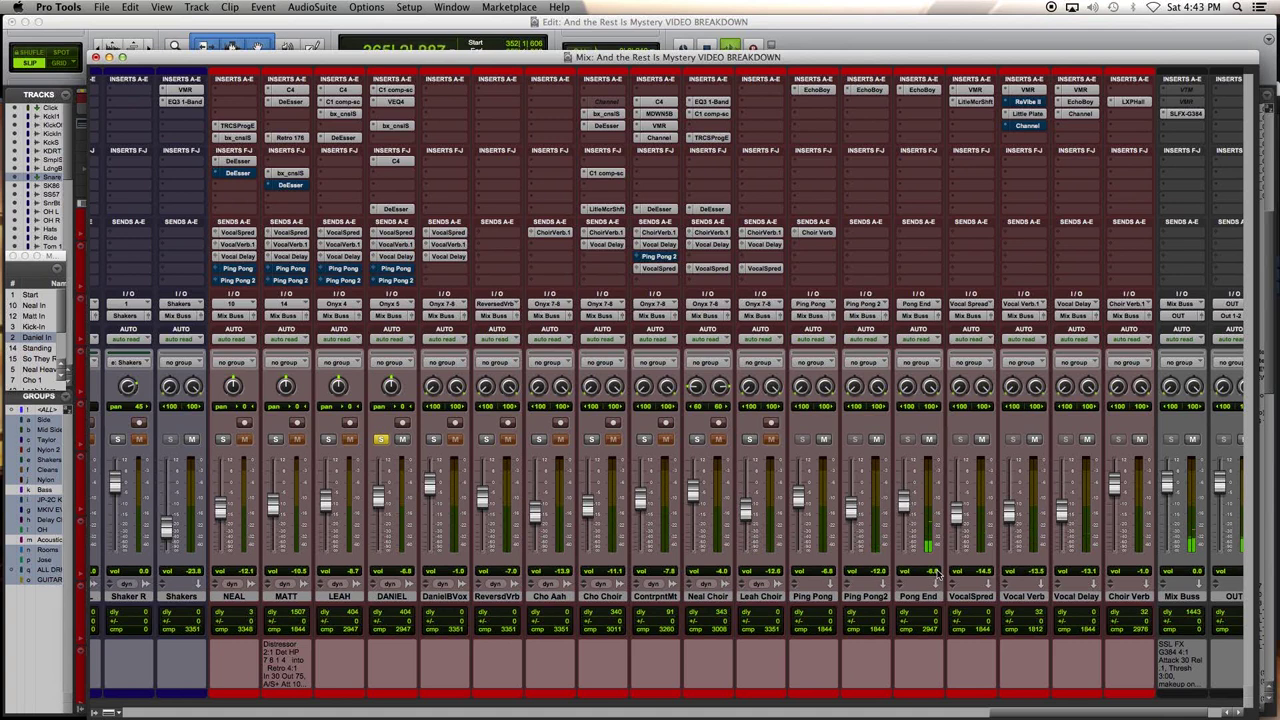
click(95, 57)
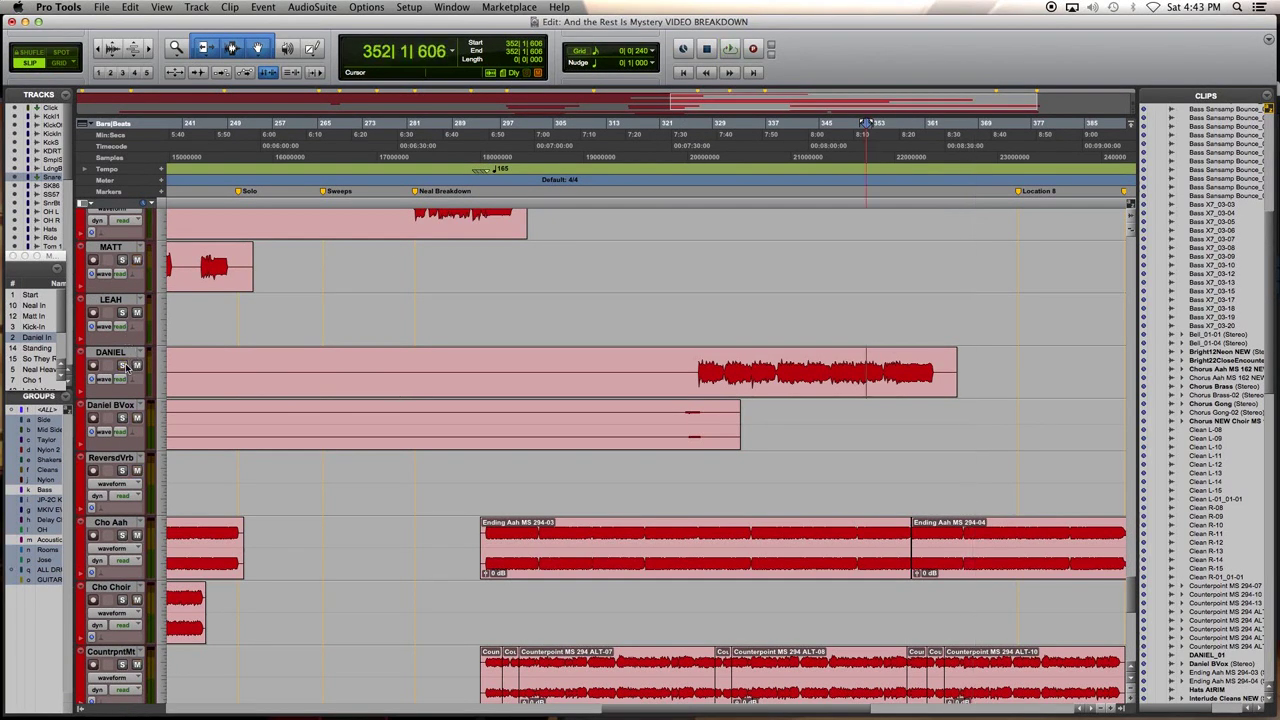
key(super+bracketleft)
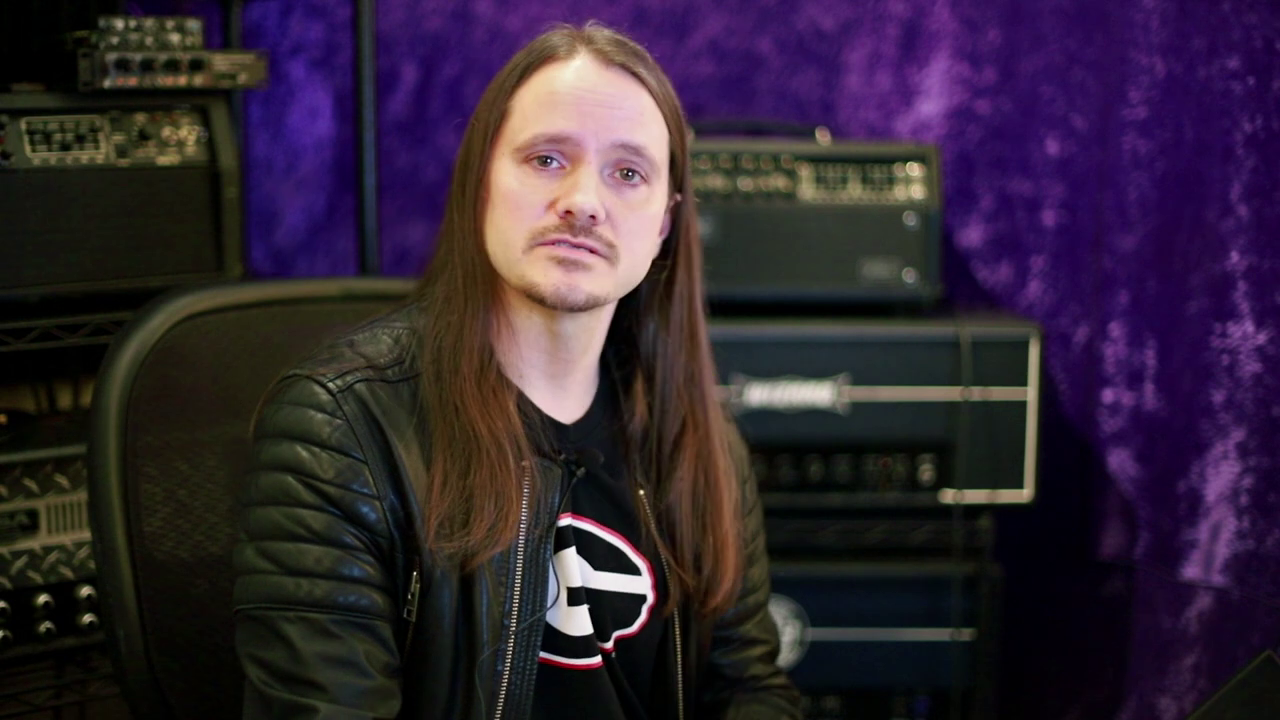